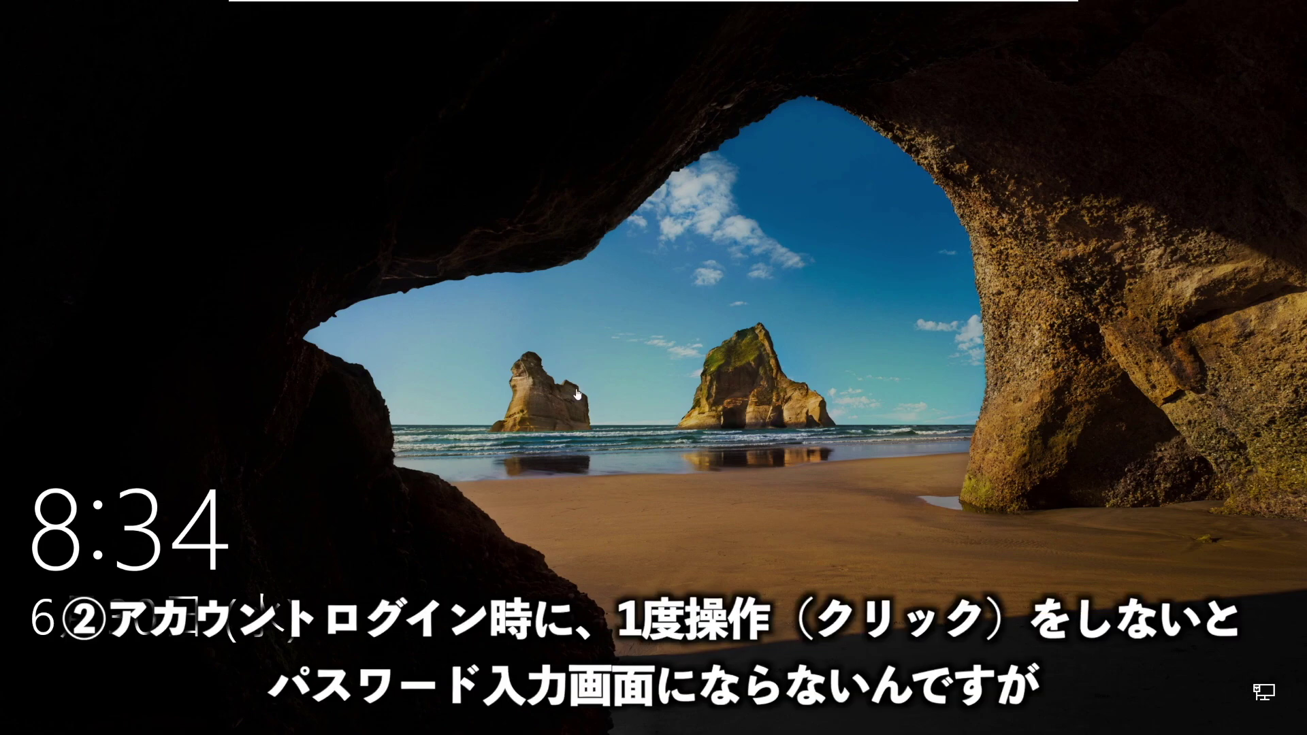
Dismiss the lock screen and open the account sign-in options (サインイン オプション) in Windows Settings
{"action": "left_click", "coordinate": [568, 349]}
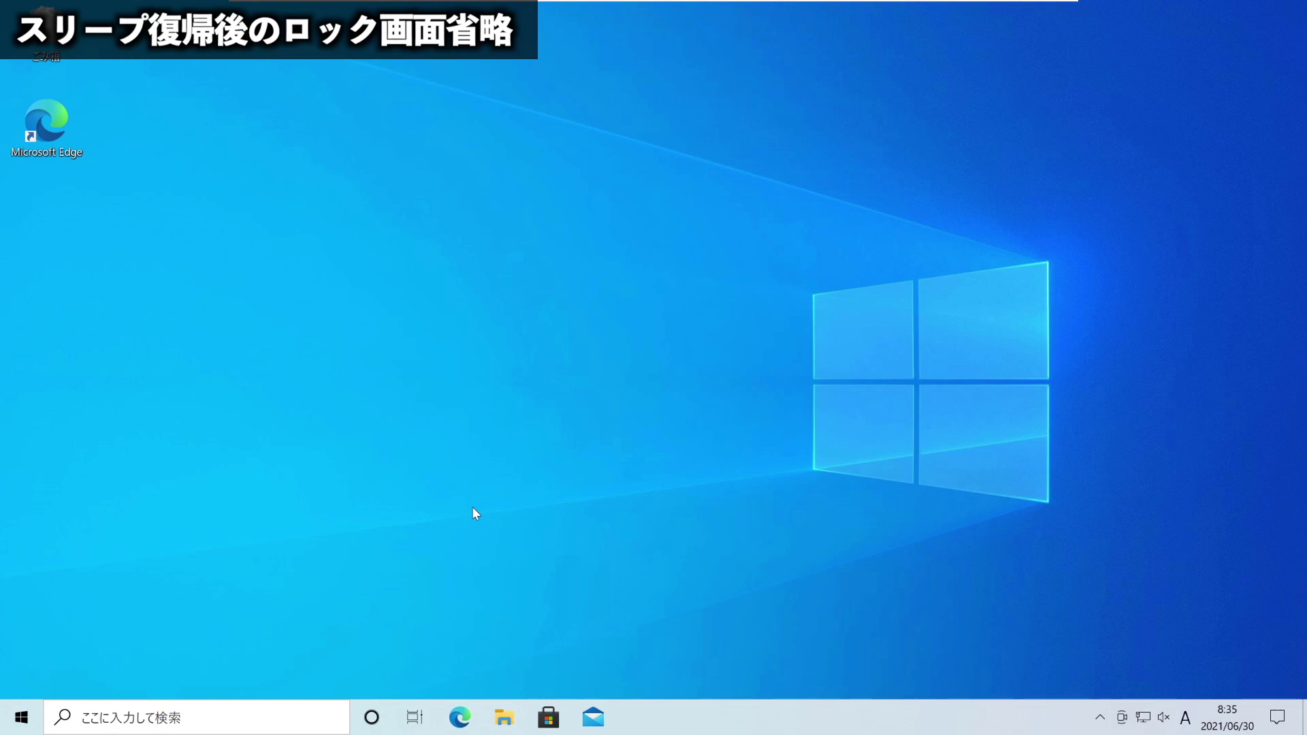
{"action": "left_click", "coordinate": [22, 717]}
{"action": "left_click", "coordinate": [23, 631]}
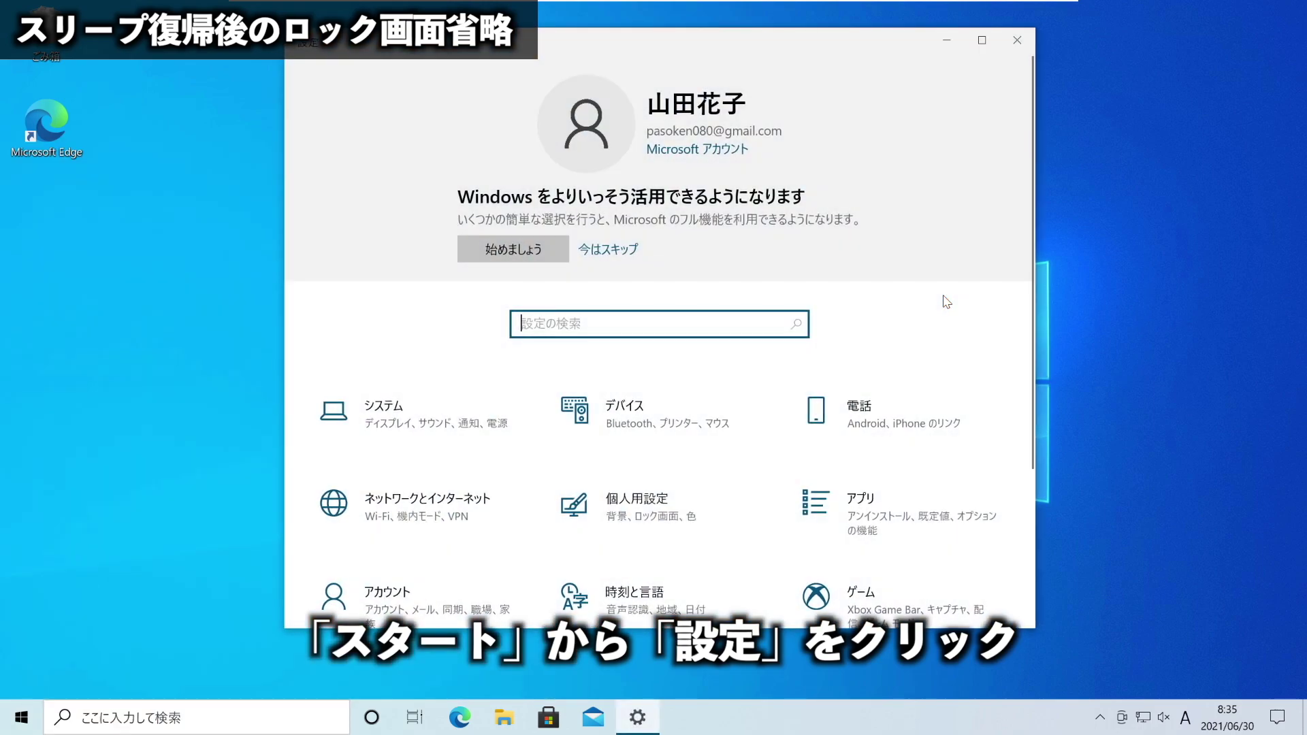
{"action": "scroll", "coordinate": [943, 300], "scroll_direction": "down", "scroll_amount": 2}
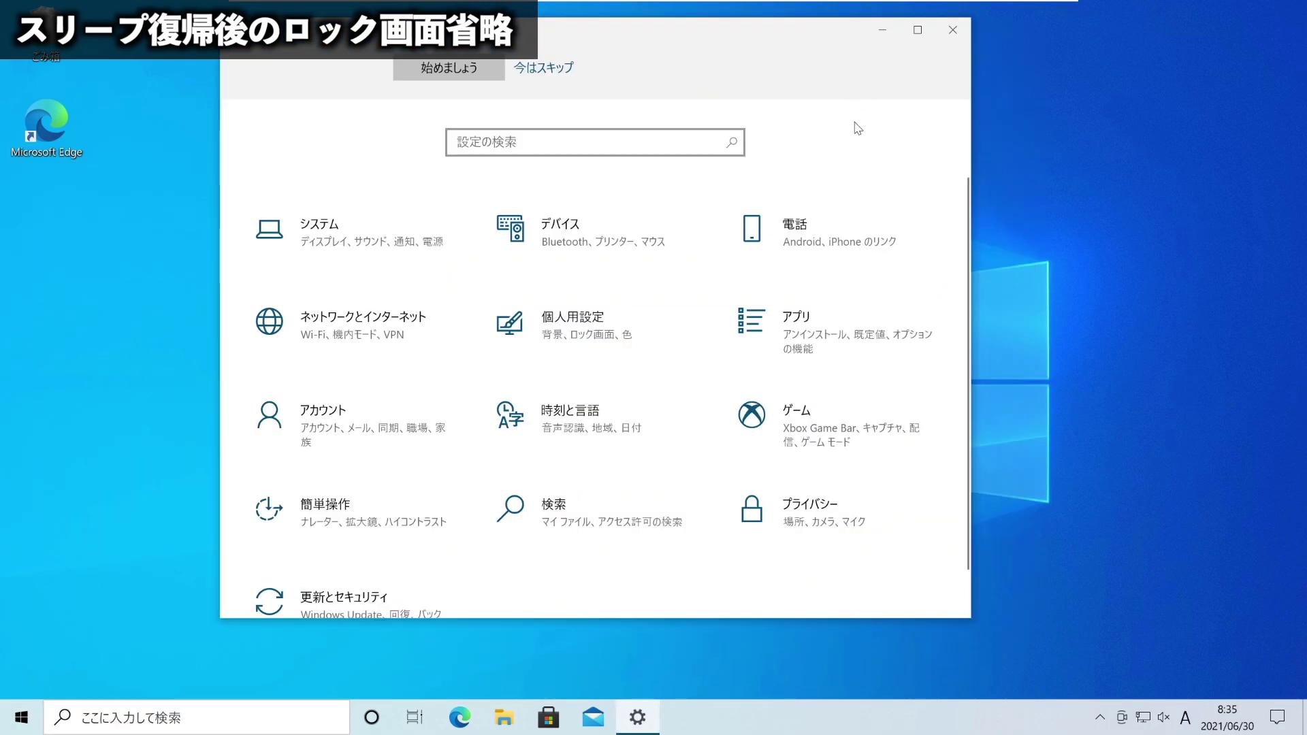
{"action": "left_click", "coordinate": [341, 425]}
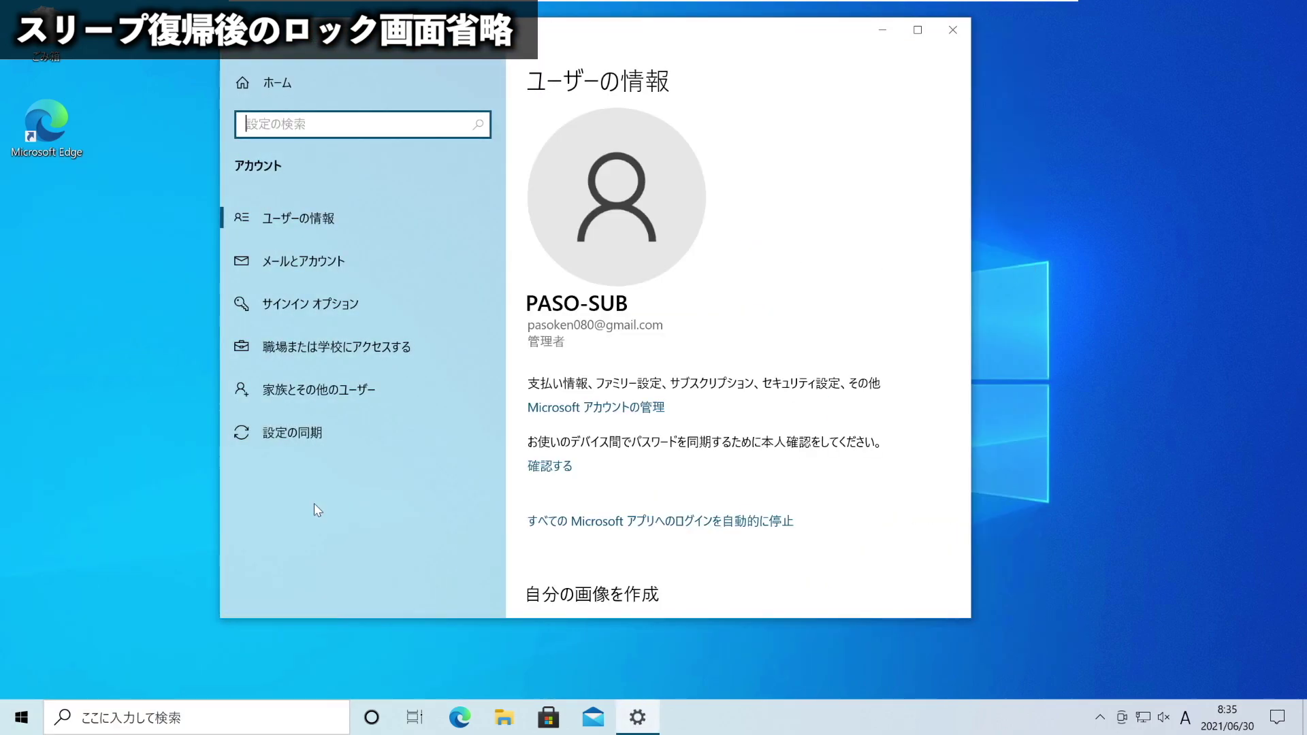
{"action": "left_click", "coordinate": [331, 305]}
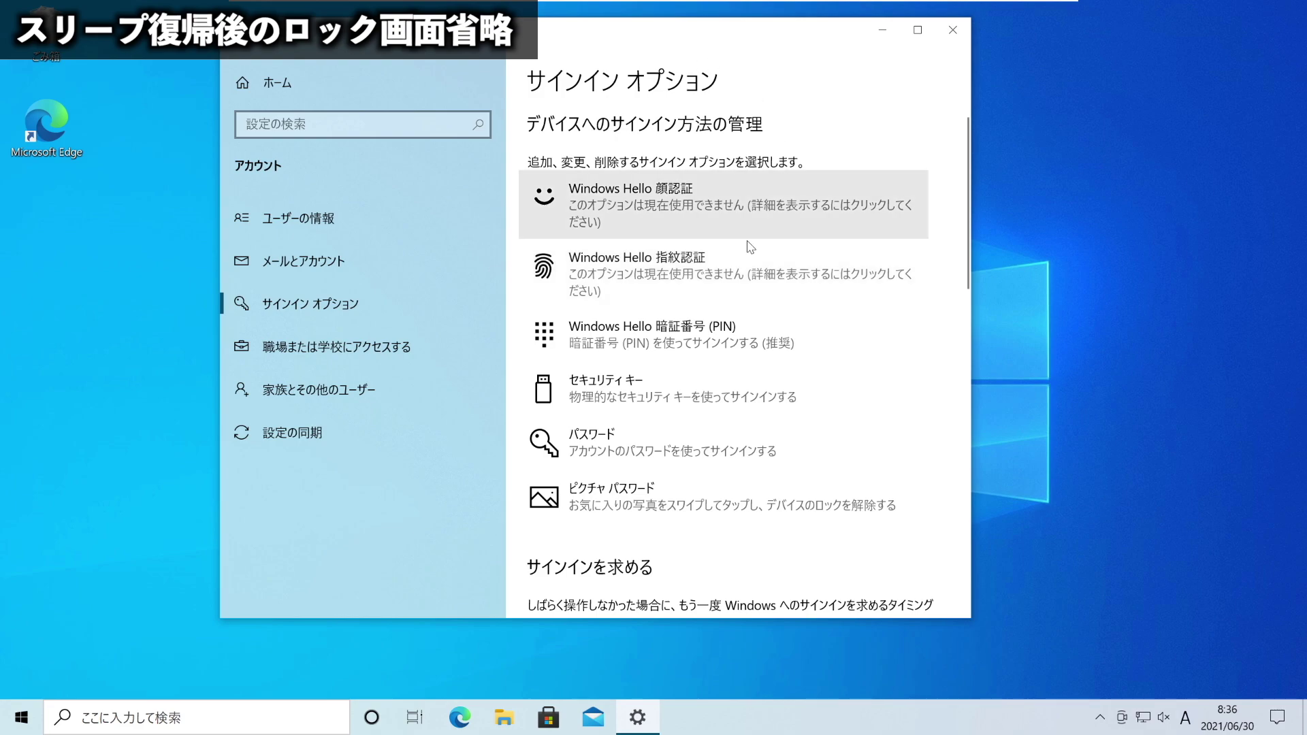
Set the timing for requiring Windows sign-in again after inactivity to 常にオフ
{"action": "scroll", "coordinate": [724, 320], "scroll_direction": "down", "scroll_amount": 4}
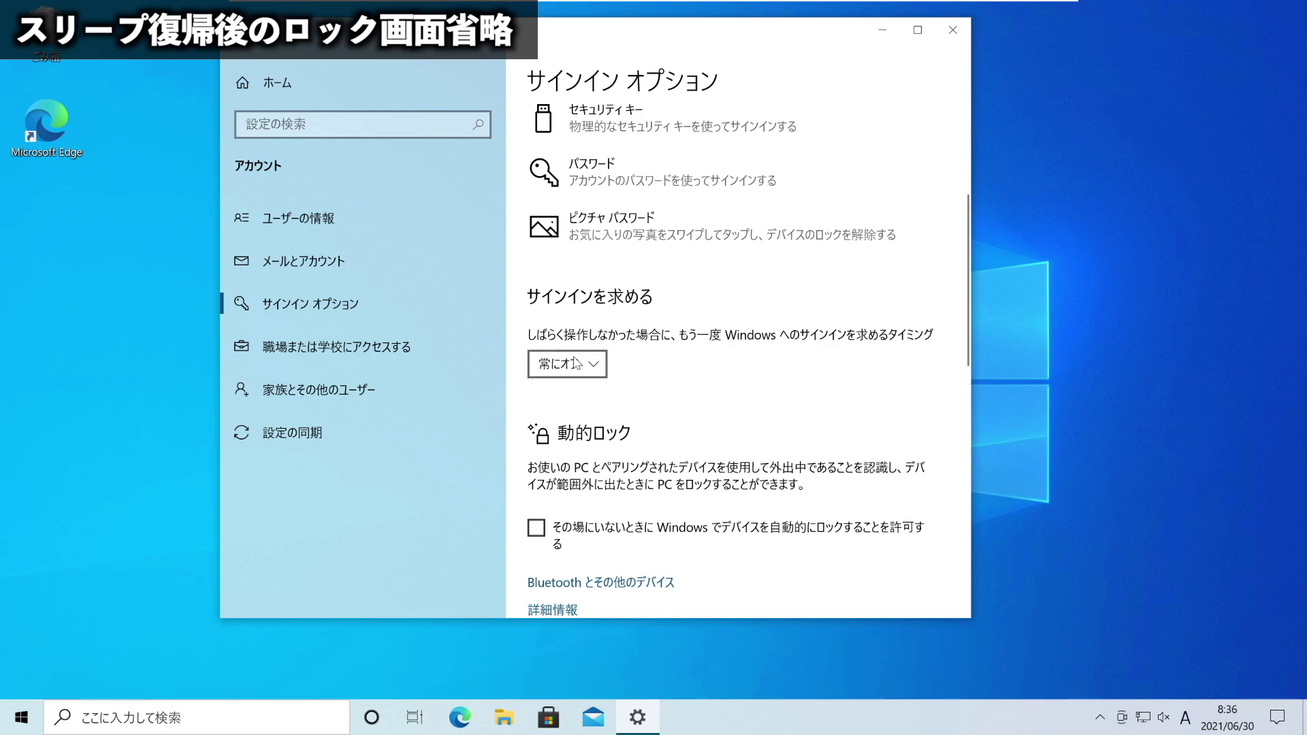
{"action": "left_click", "coordinate": [589, 365]}
{"action": "left_click", "coordinate": [601, 392]}
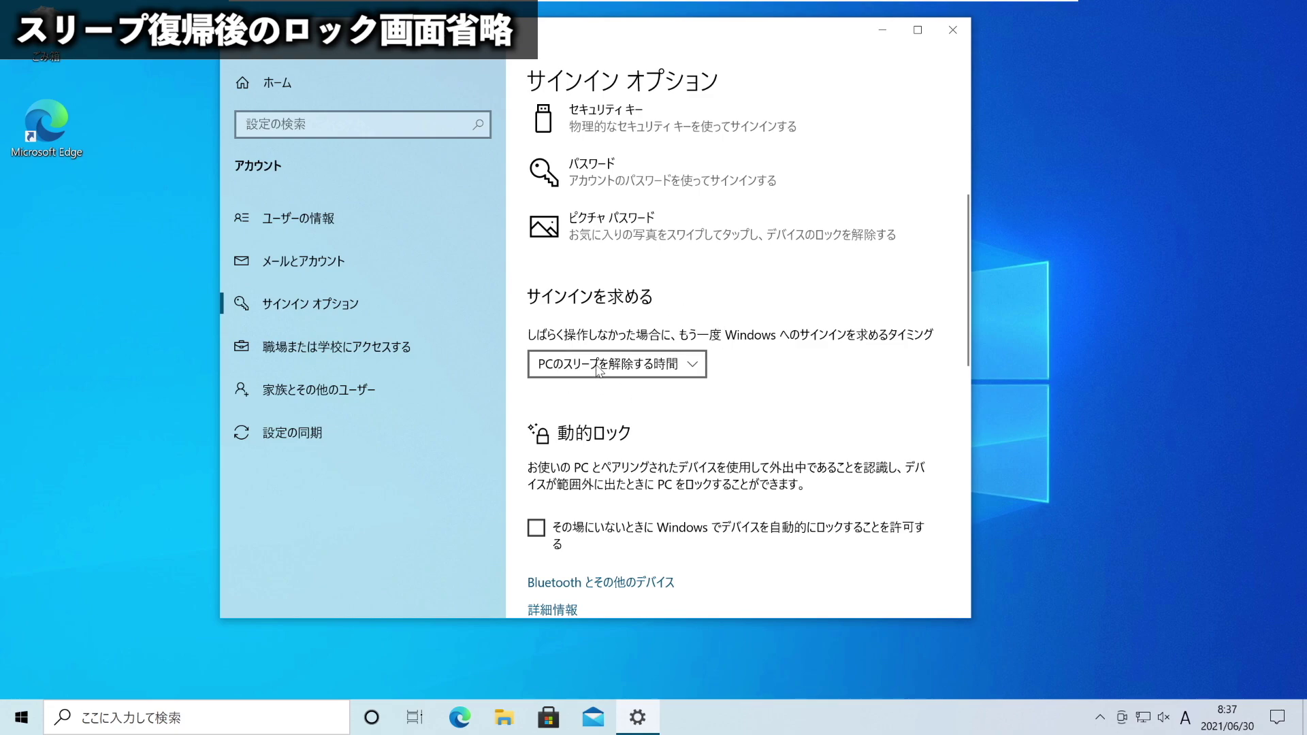
{"action": "left_click", "coordinate": [599, 367]}
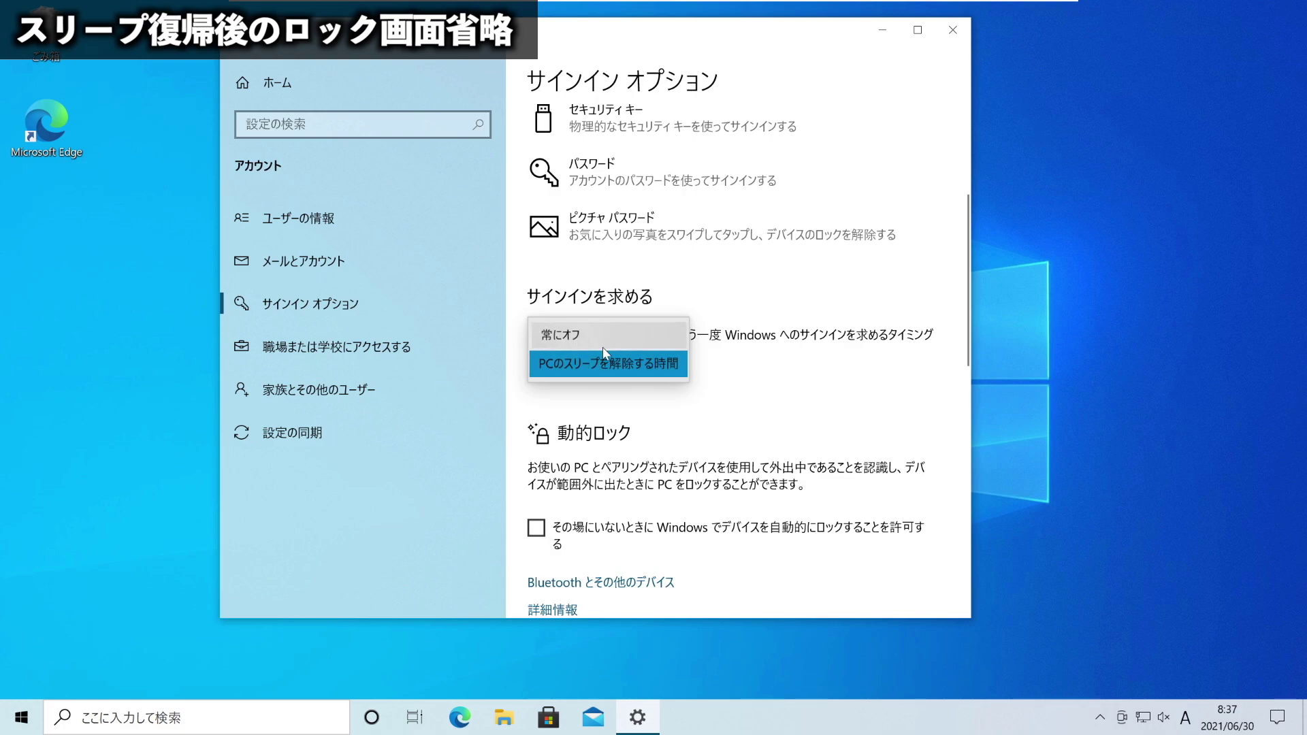
{"action": "left_click", "coordinate": [603, 344]}
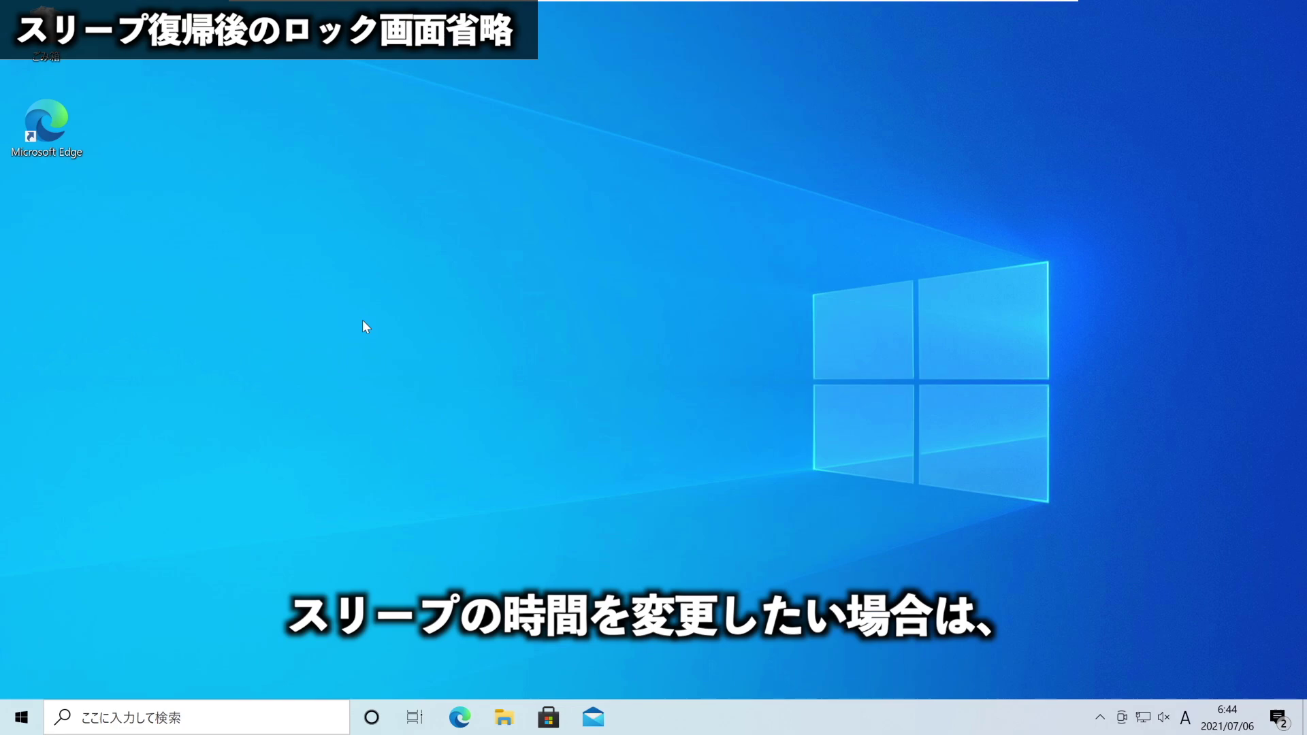
Open the 電源とスリープ system settings and review the time choices for putting the plugged-in PC to sleep
{"action": "left_click", "coordinate": [21, 718]}
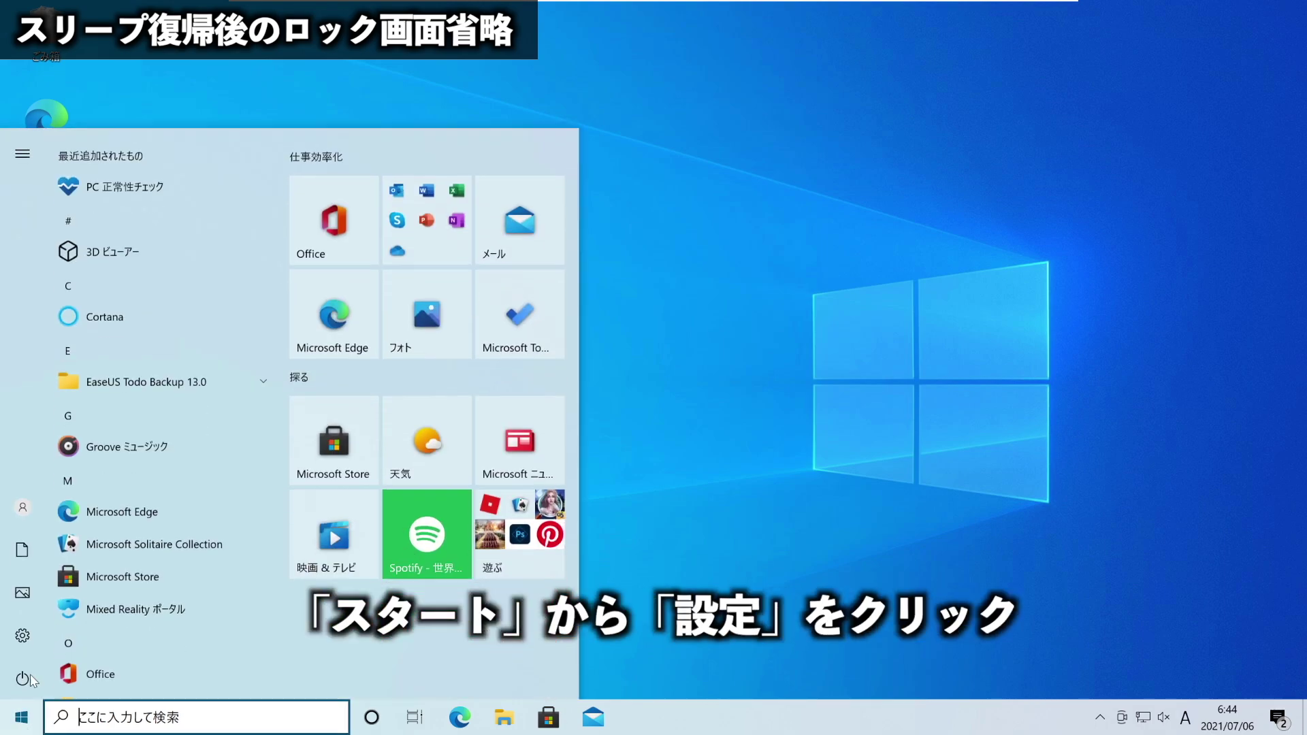
{"action": "left_click", "coordinate": [23, 635]}
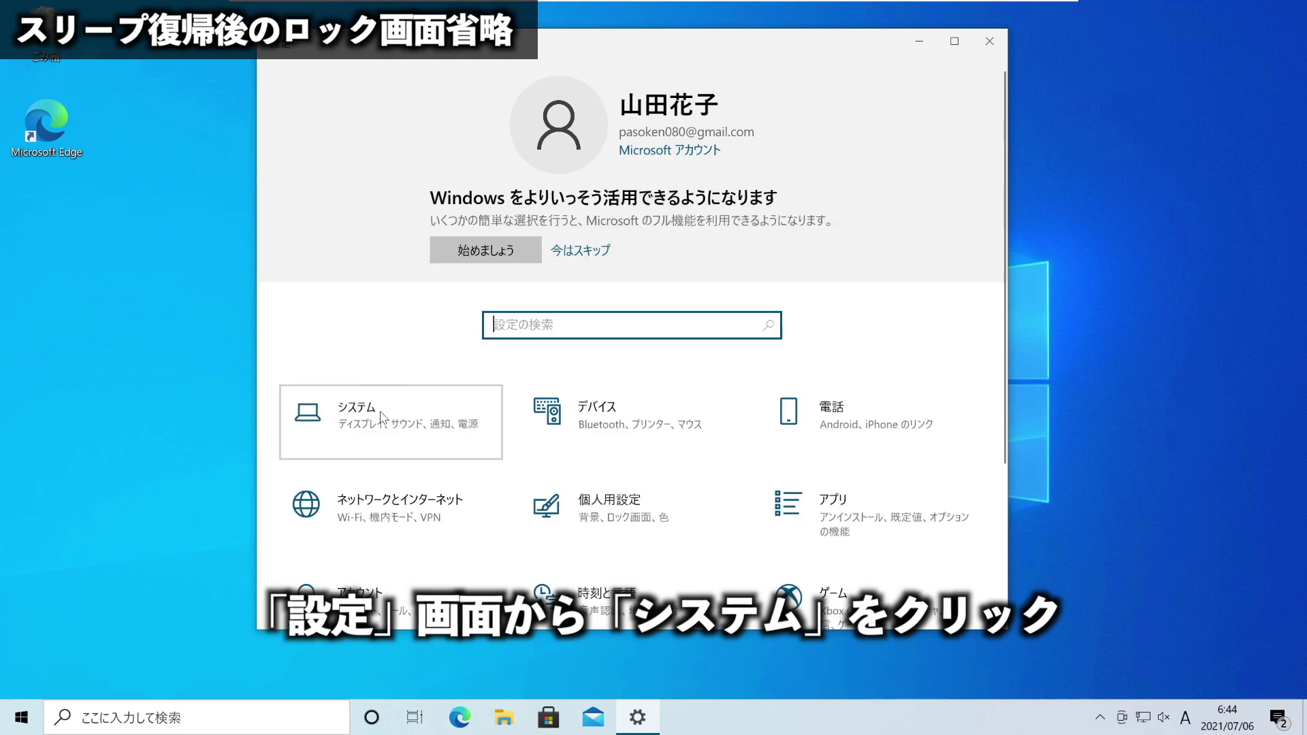
{"action": "left_click", "coordinate": [382, 417]}
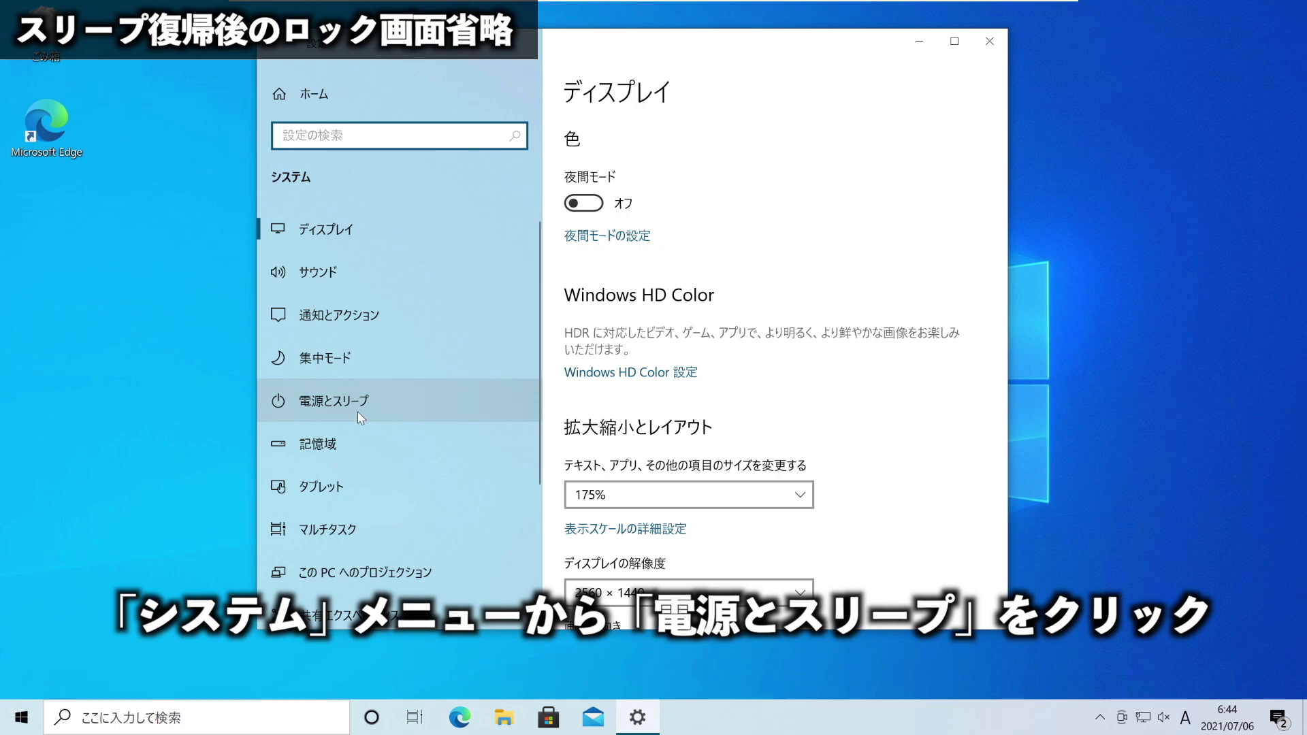
{"action": "left_click", "coordinate": [337, 406]}
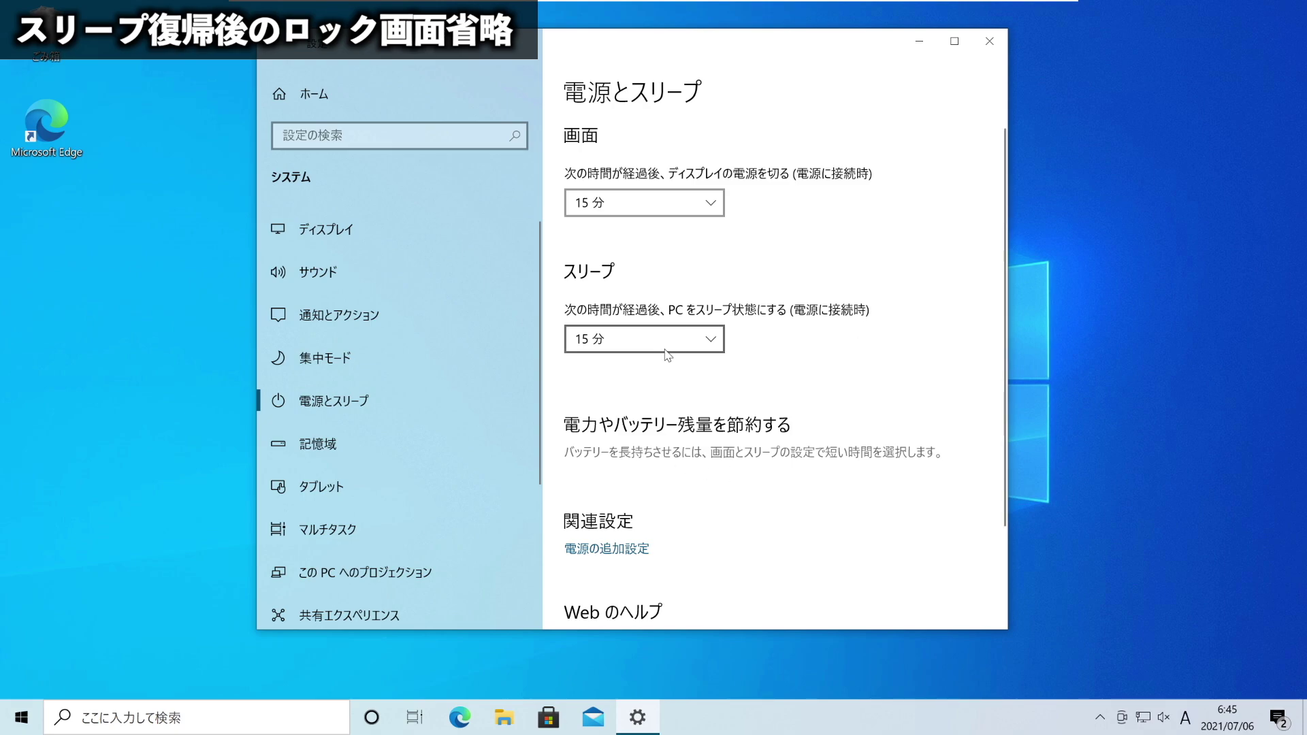
{"action": "left_click", "coordinate": [700, 343]}
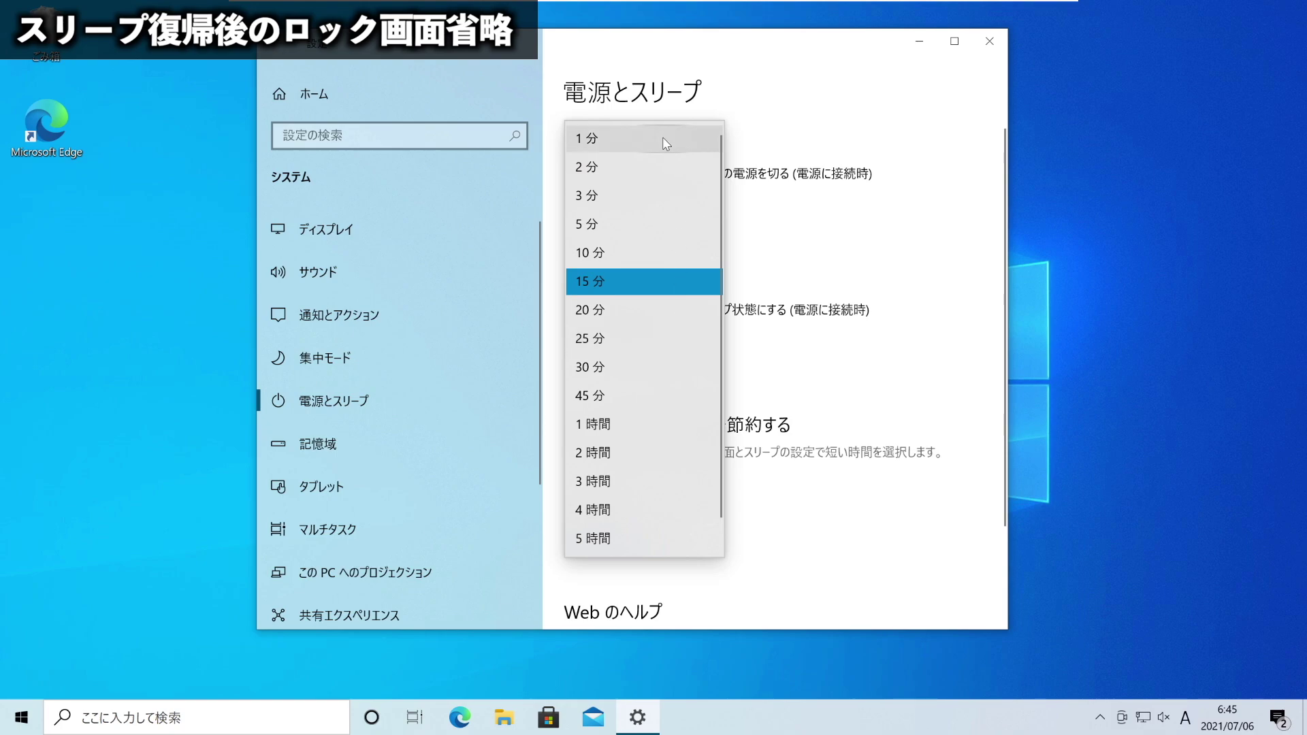
{"action": "scroll", "coordinate": [658, 341], "scroll_direction": "down", "scroll_amount": 1}
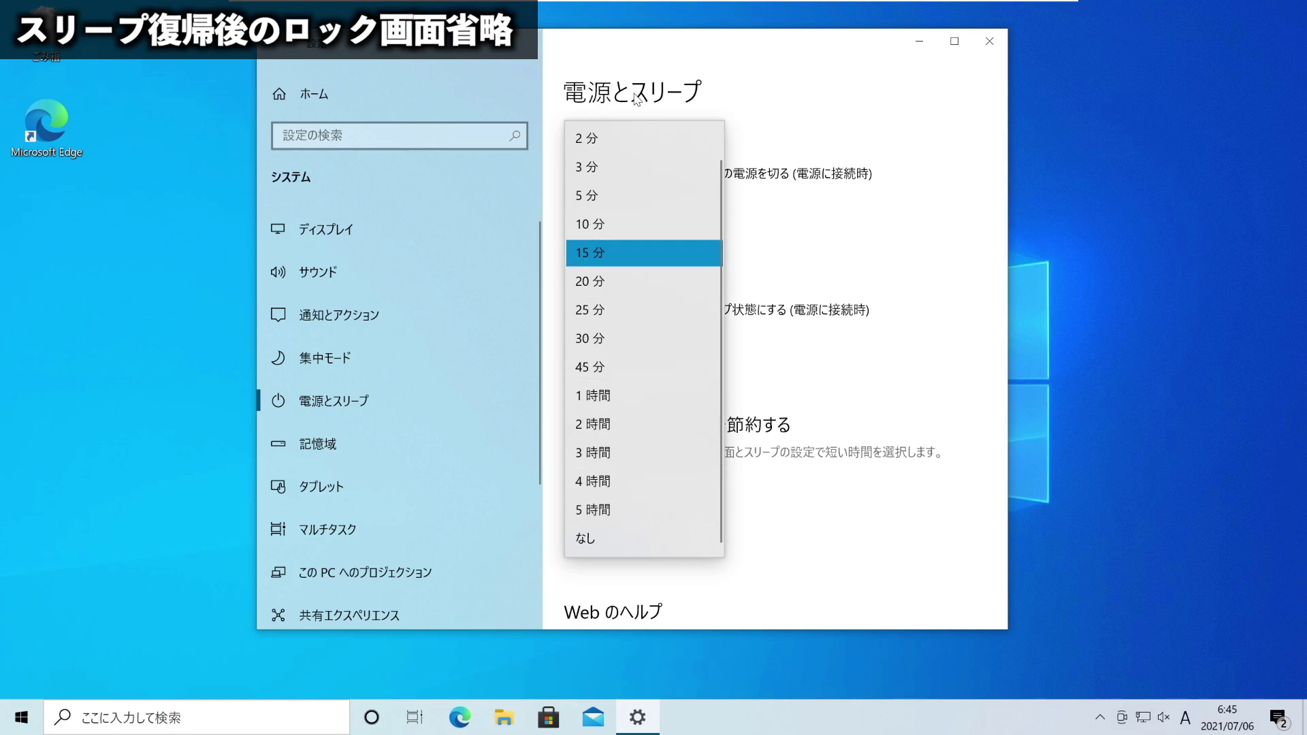
{"action": "left_click", "coordinate": [866, 374]}
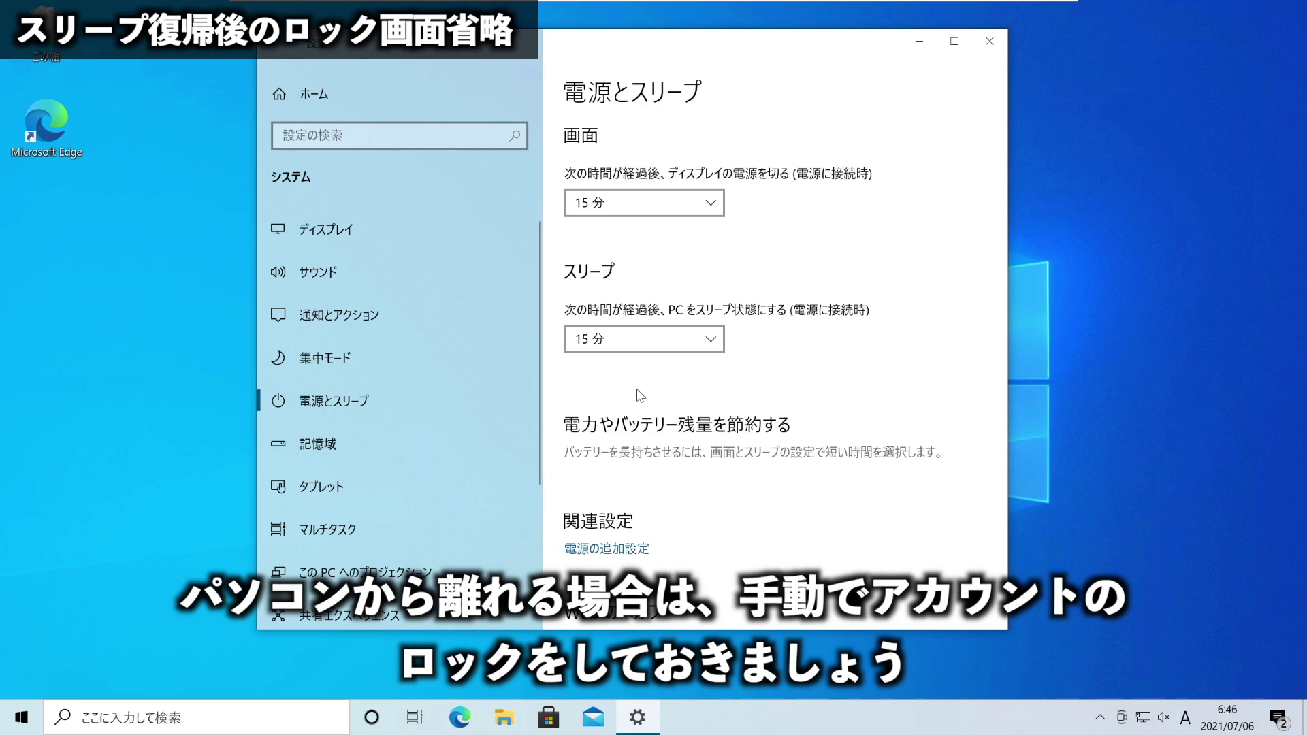
Lock the PC manually and sign back in with the account password
{"action": "left_click", "coordinate": [82, 308]}
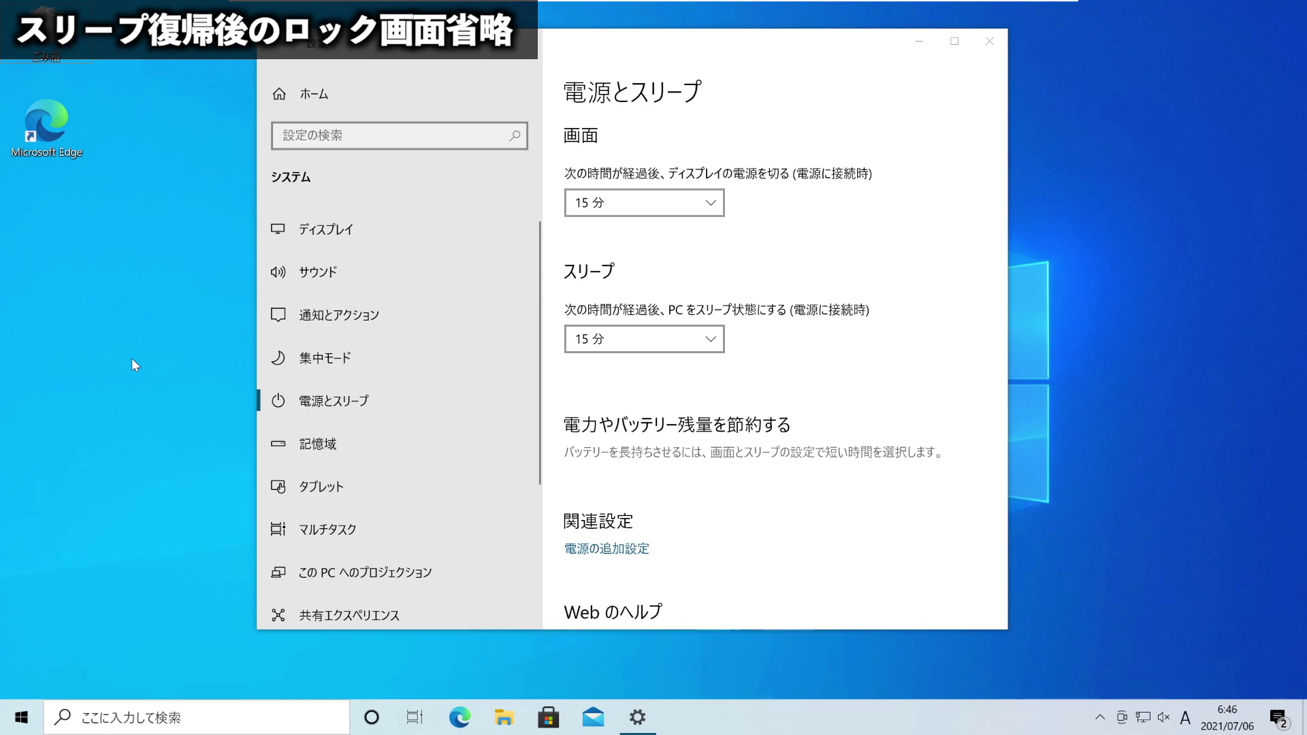
{"action": "key", "text": "super+l"}
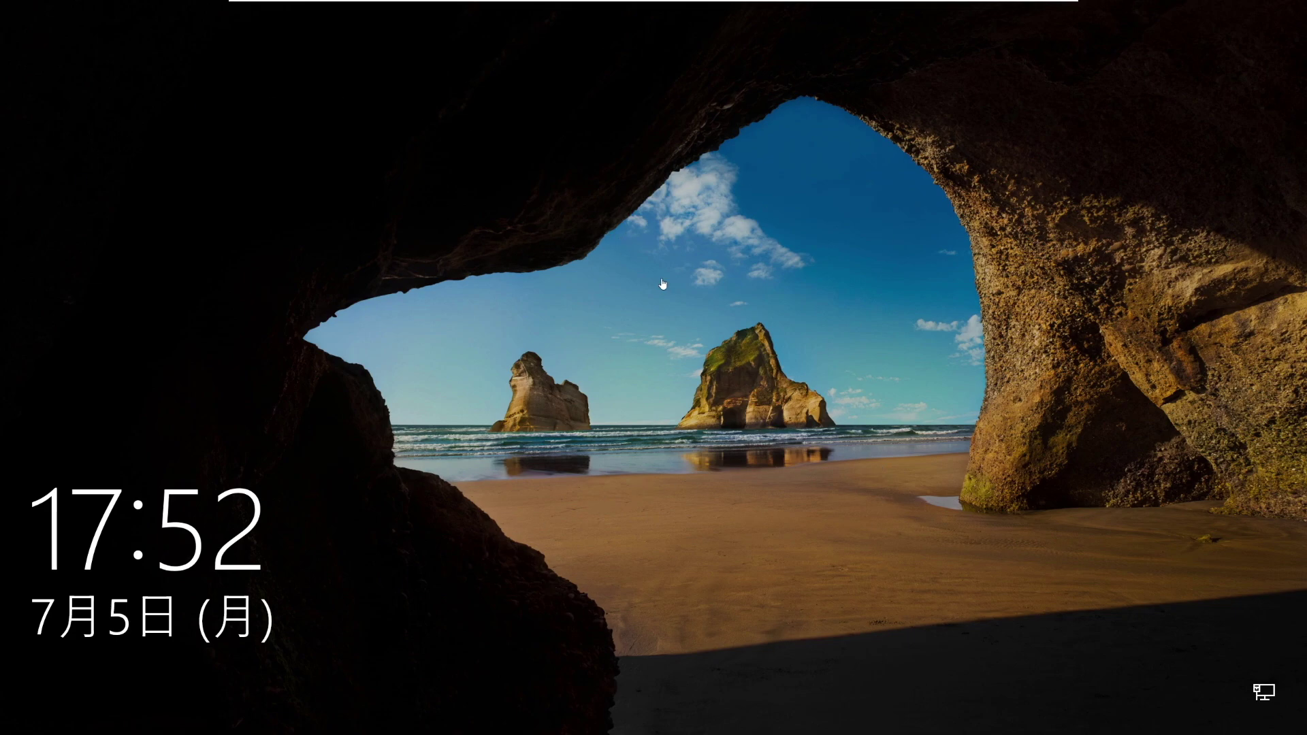
{"action": "left_click", "coordinate": [580, 330]}
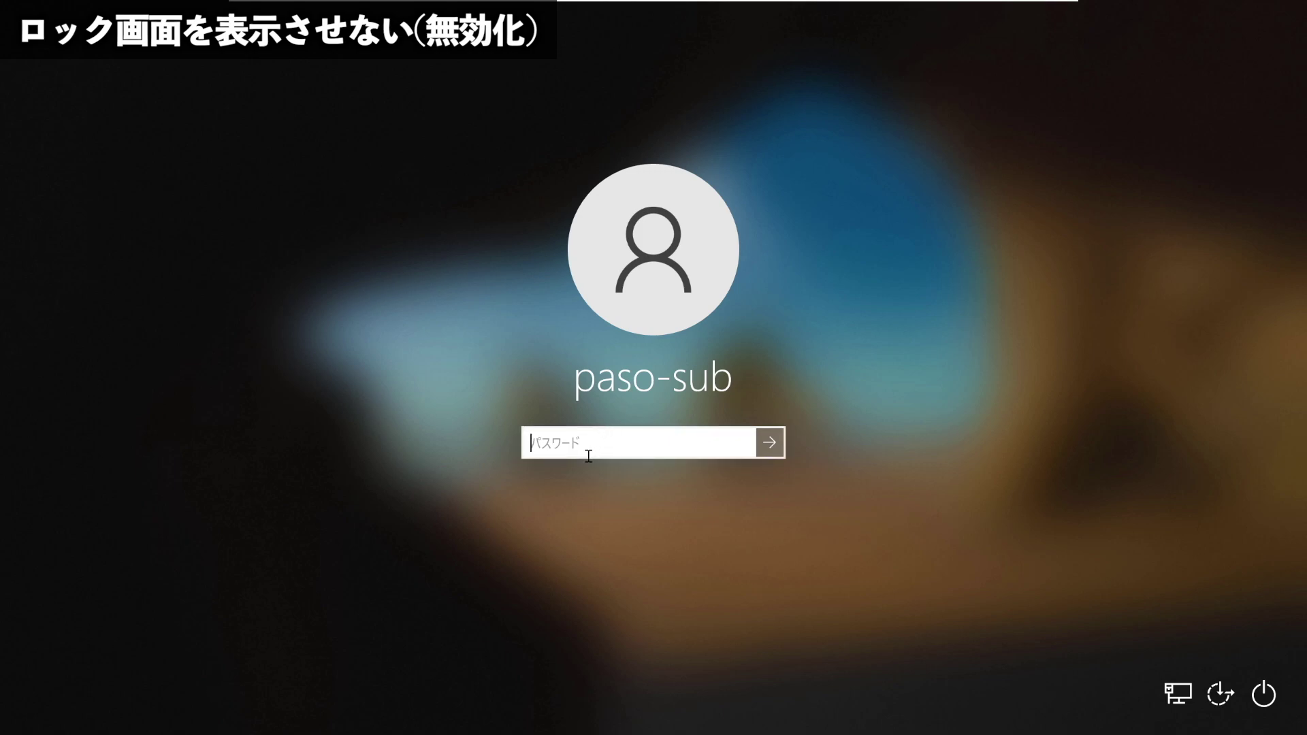
{"action": "type", "text": "••"}
{"action": "key", "text": "Return"}
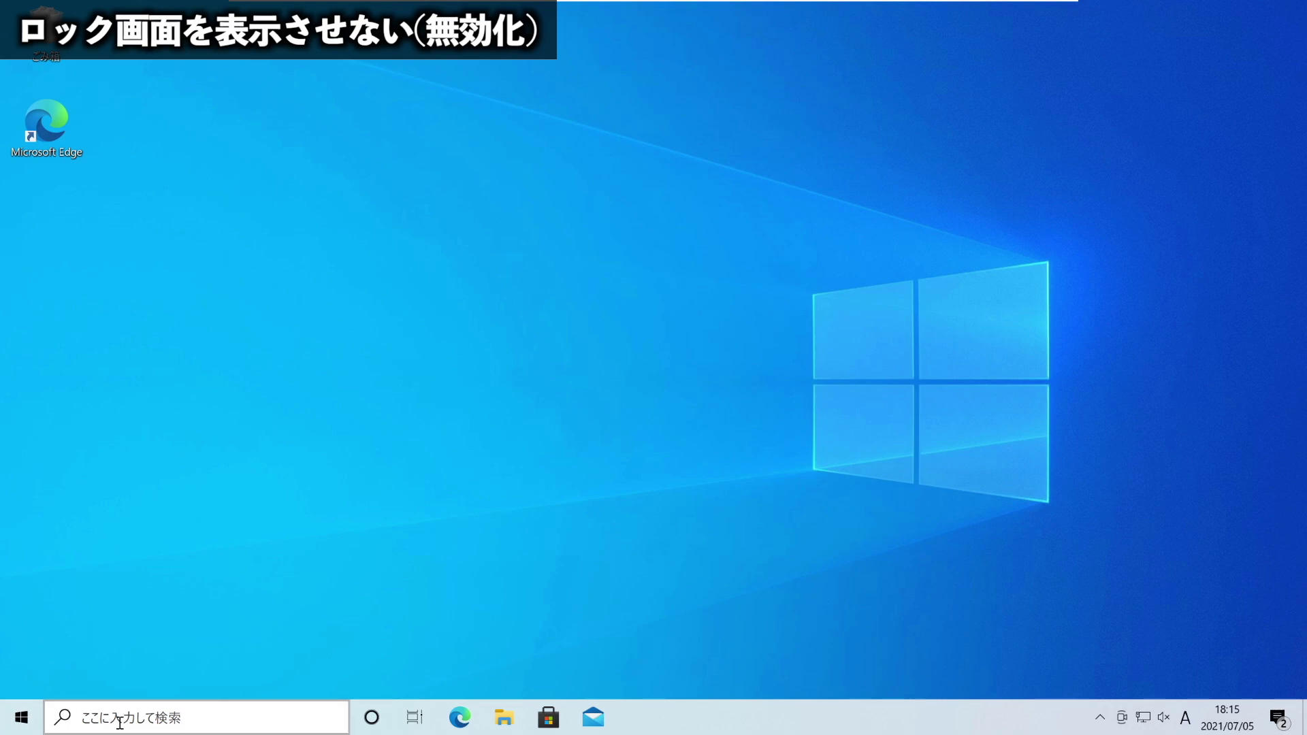
Search Windows for regedit, launch Registry Editor and allow it to make changes to the device
{"action": "left_click", "coordinate": [119, 721]}
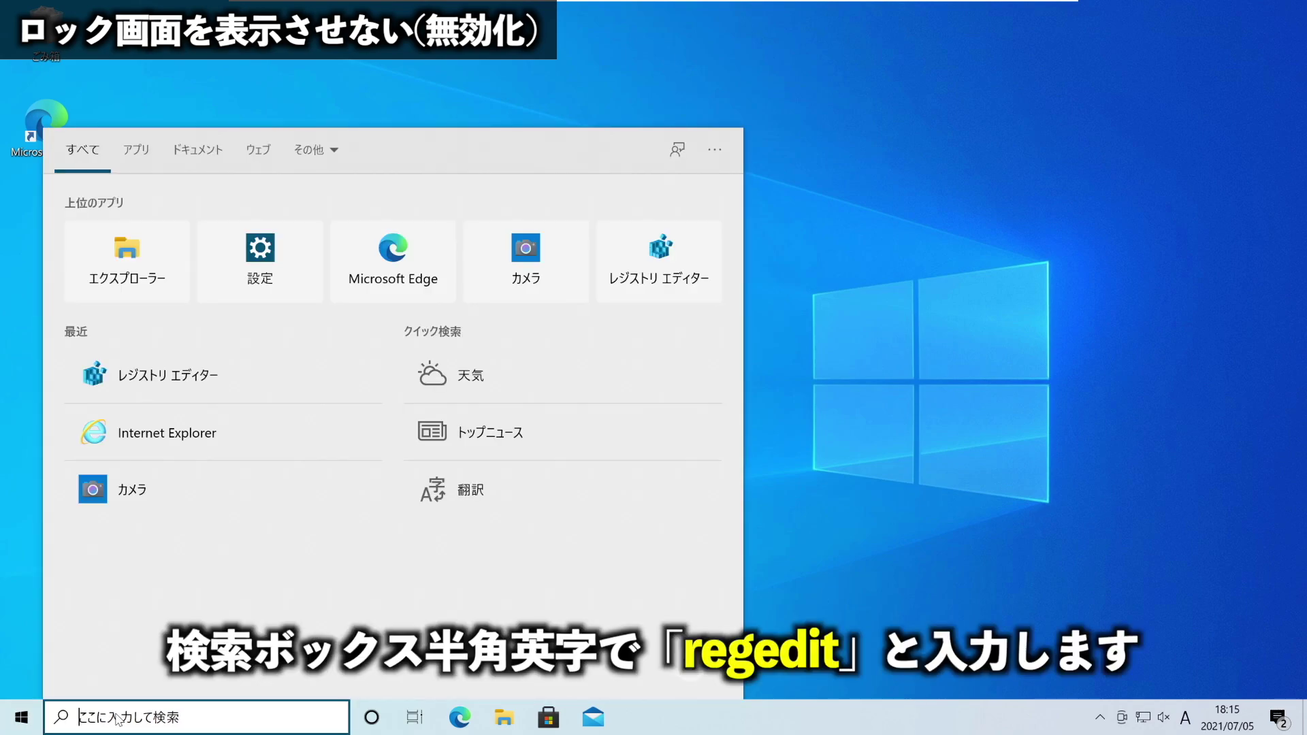
{"action": "type", "text": "regedit"}
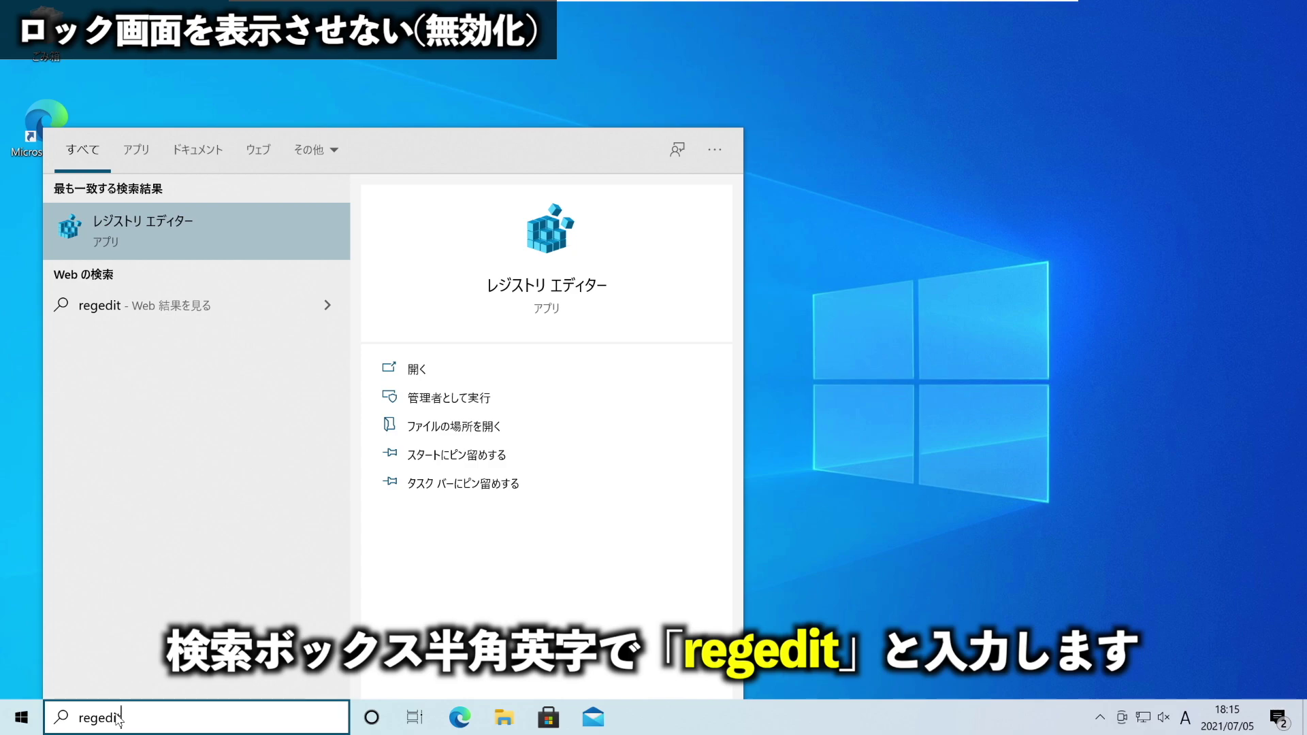
{"action": "key", "text": "Return"}
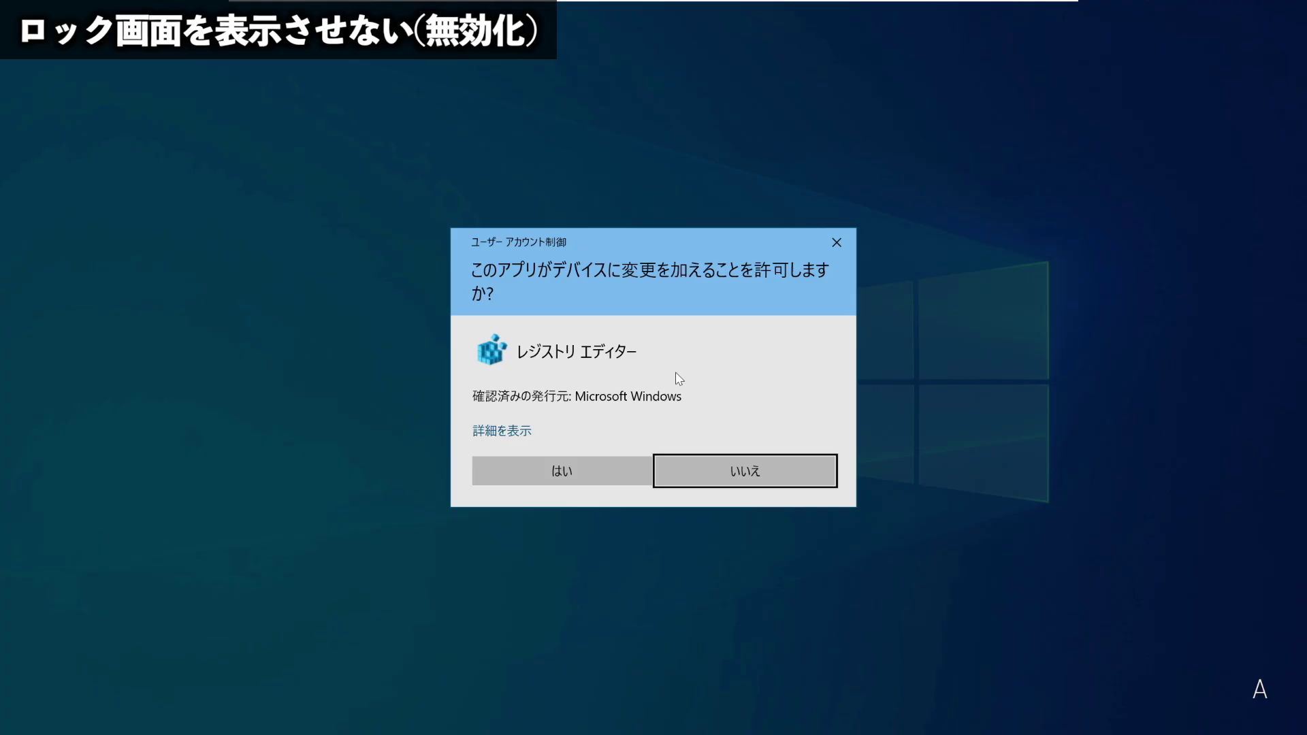
{"action": "left_click", "coordinate": [548, 473]}
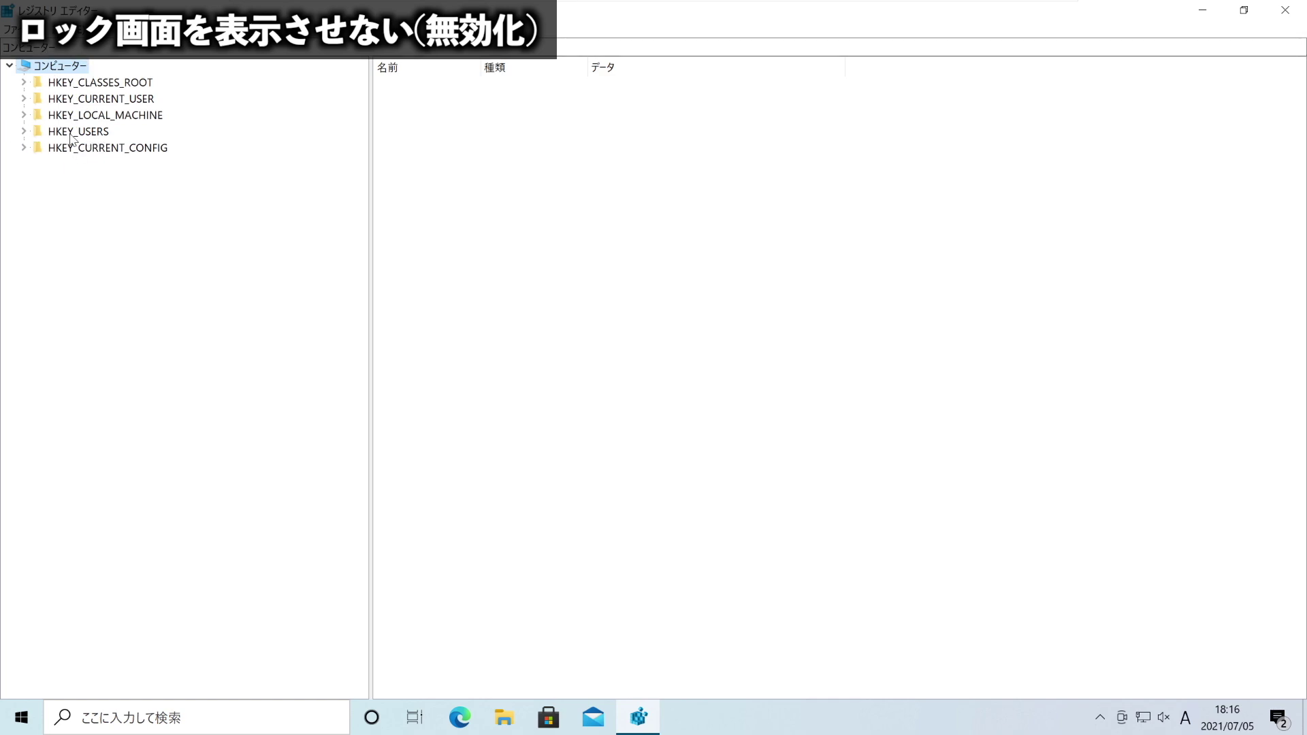
Expand the registry tree to the key HKEY_LOCAL_MACHINE\SOFTWARE\Policies\Microsoft\Windows
{"action": "double_click", "coordinate": [41, 120]}
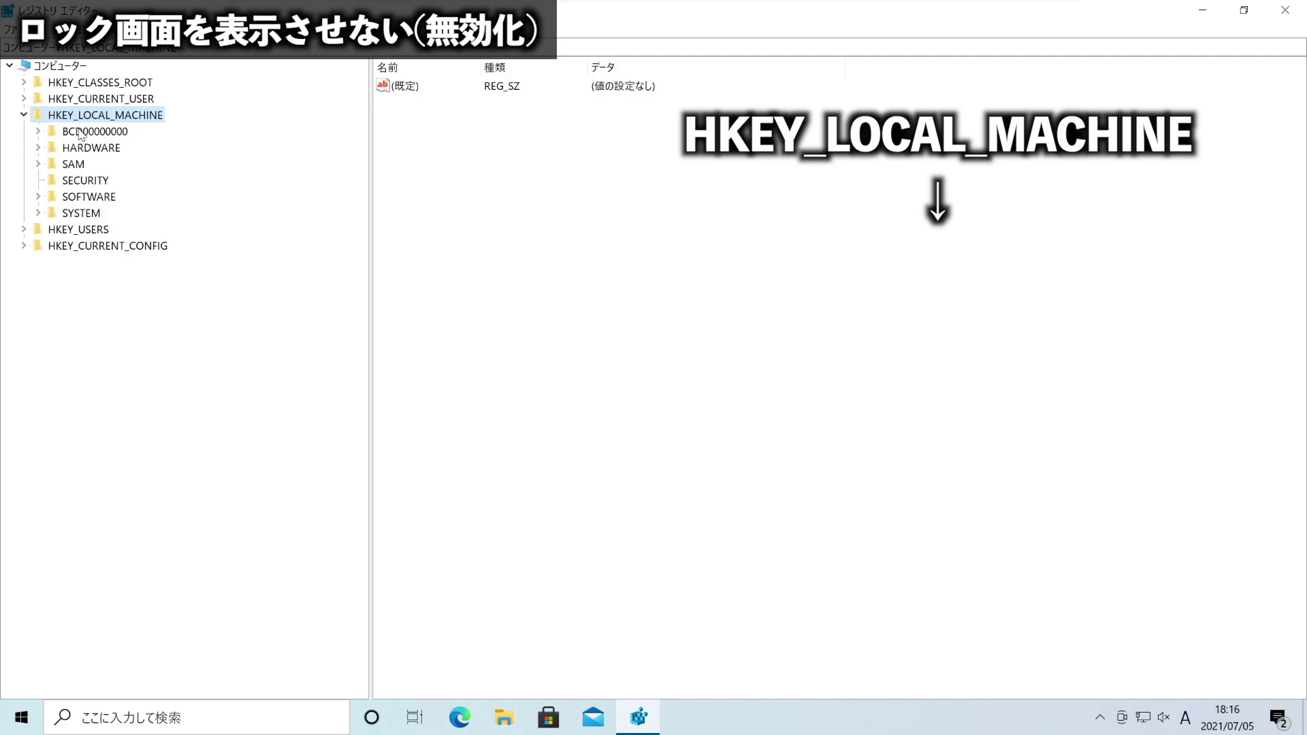
{"action": "double_click", "coordinate": [81, 197]}
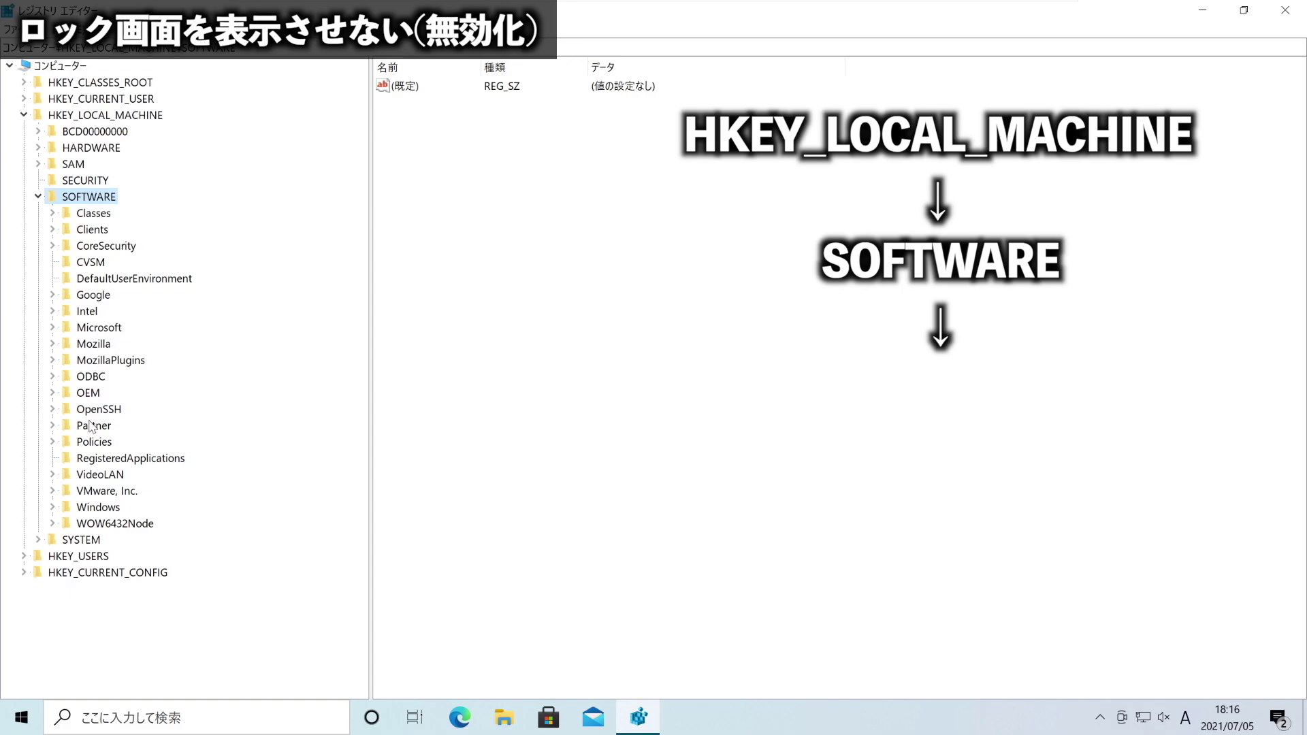
{"action": "left_click", "coordinate": [88, 443]}
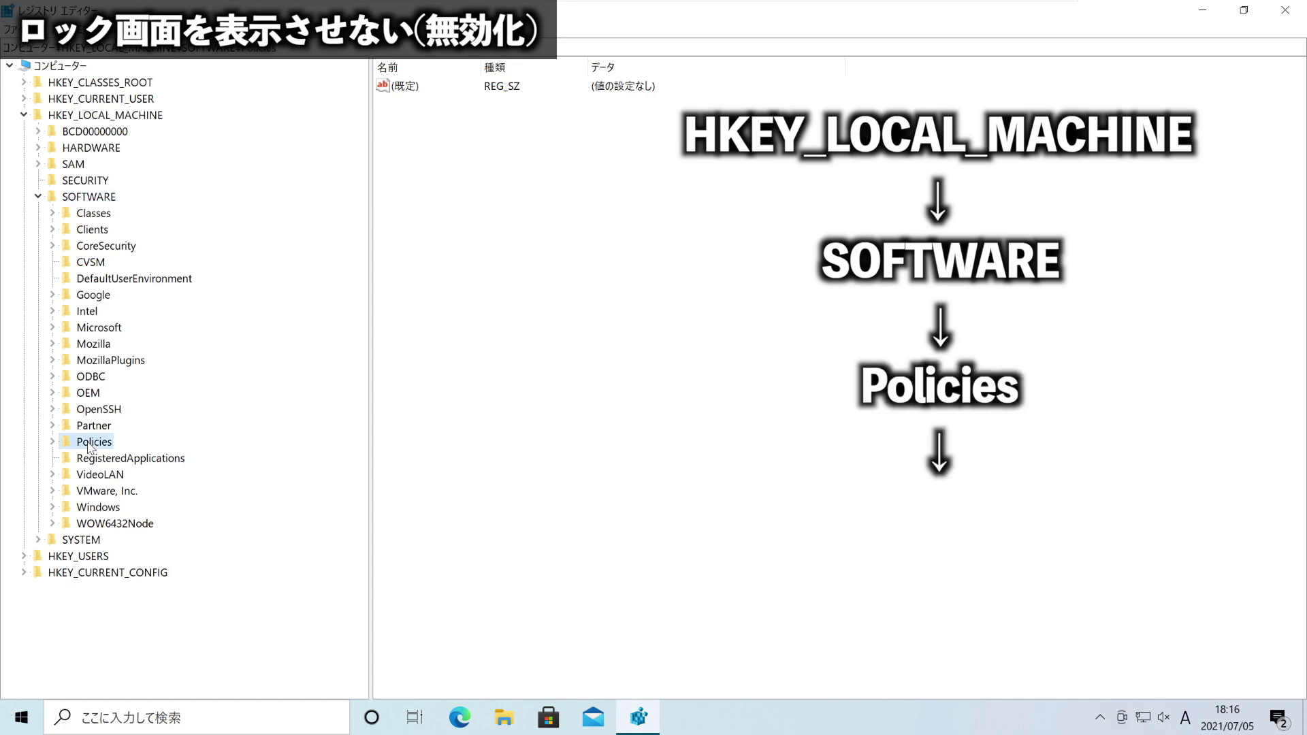
{"action": "double_click", "coordinate": [90, 446]}
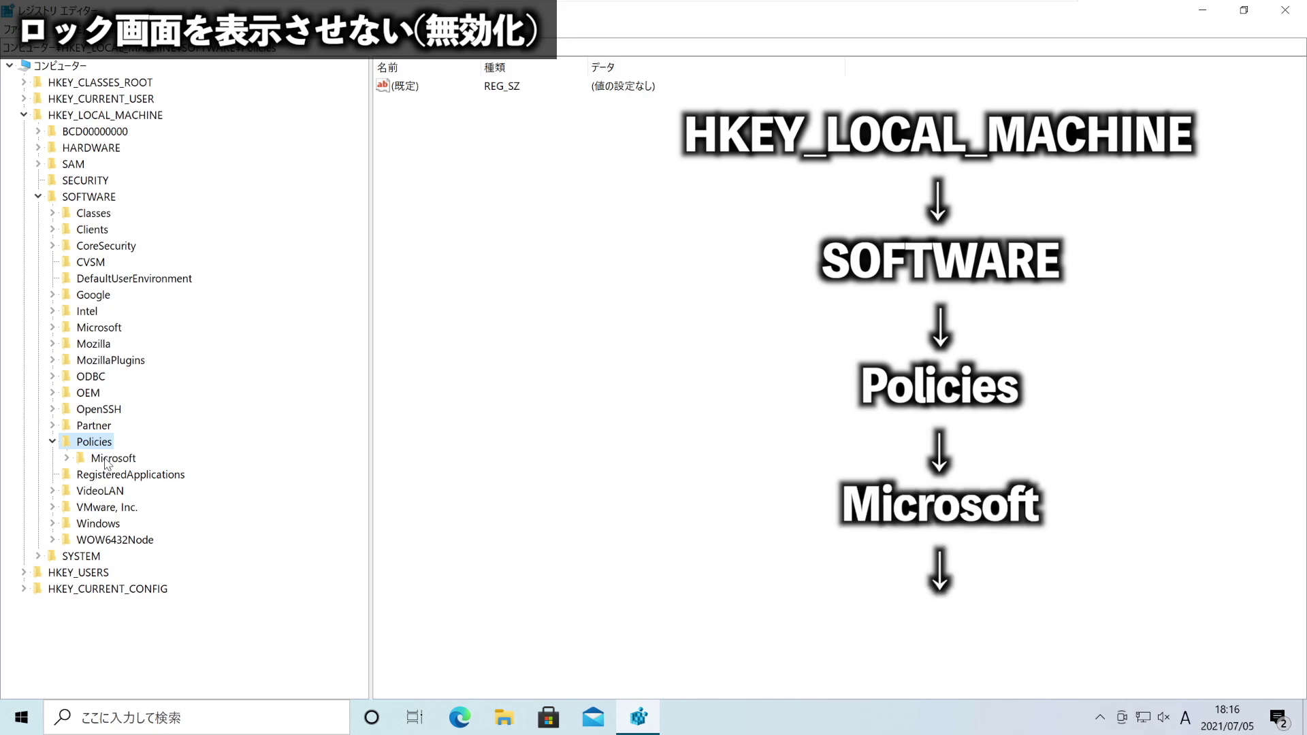
{"action": "double_click", "coordinate": [109, 459]}
{"action": "scroll", "coordinate": [140, 453], "scroll_direction": "down", "scroll_amount": 1}
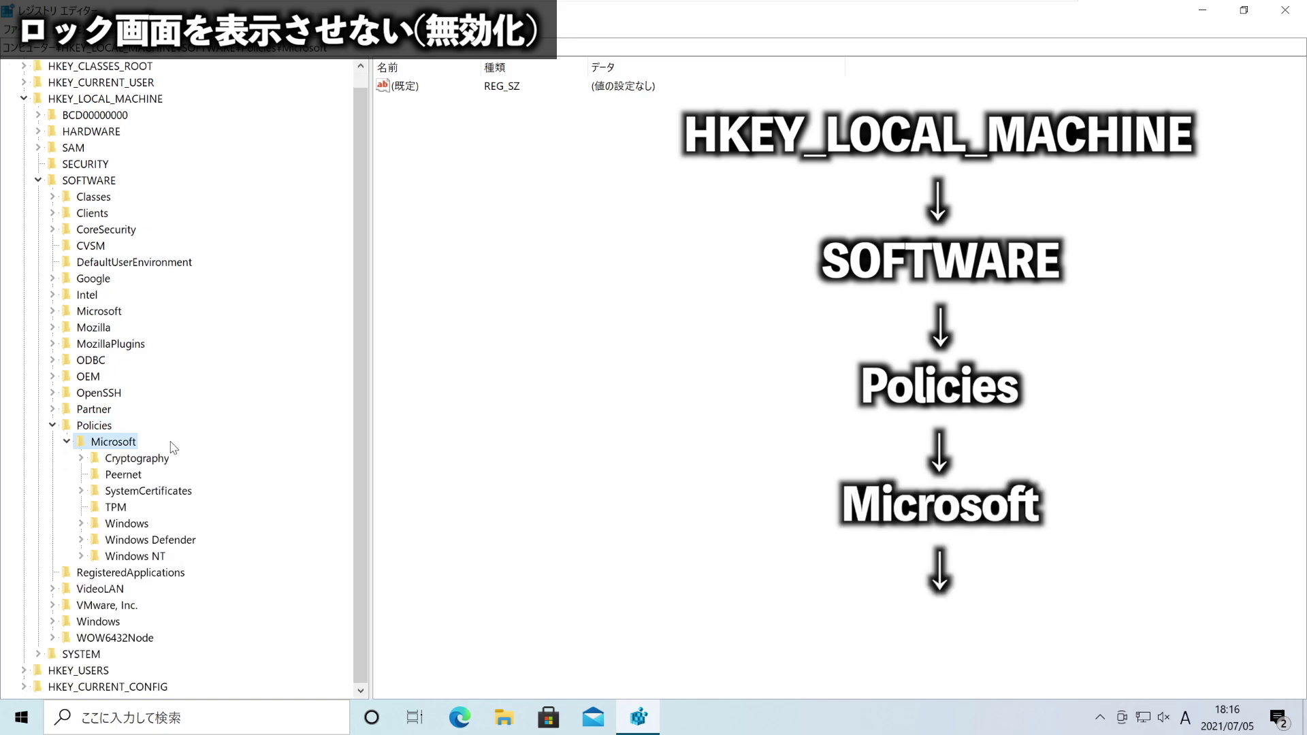
{"action": "double_click", "coordinate": [126, 524]}
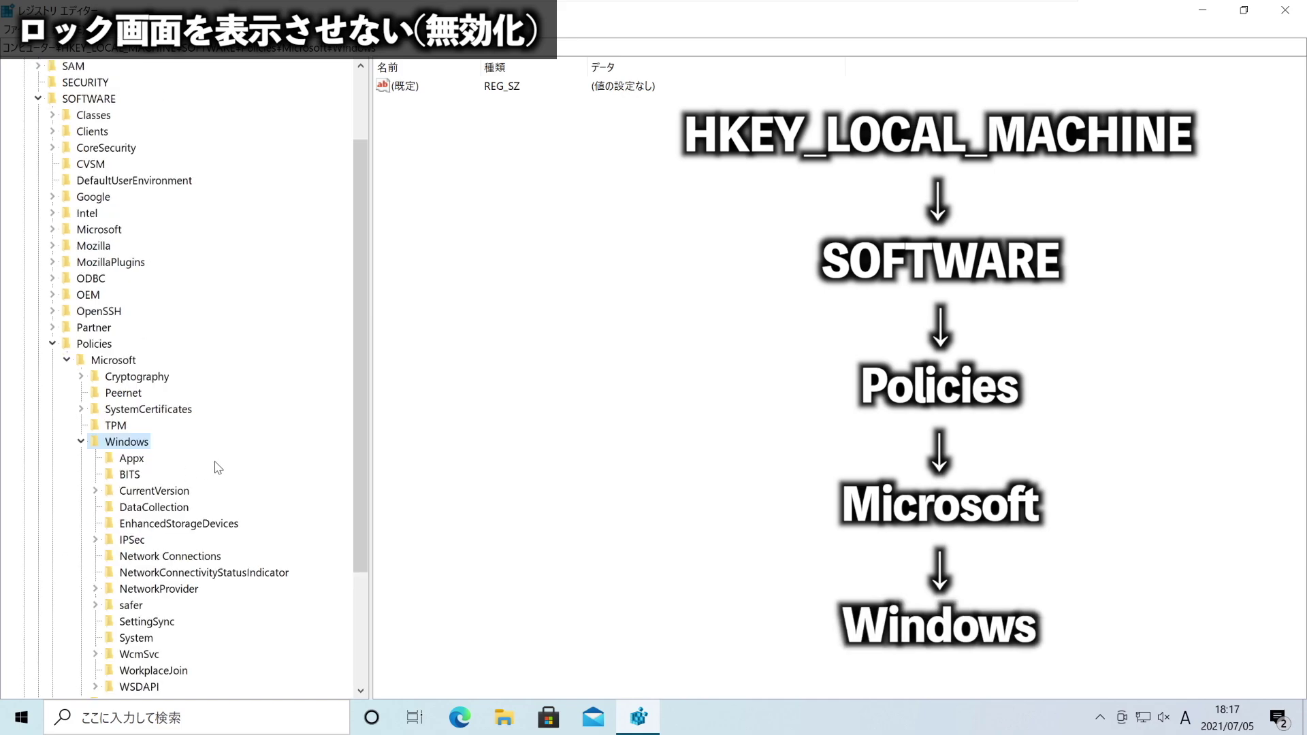
Create a new key named Personalization under the Policies\Microsoft\Windows registry key
{"action": "scroll", "coordinate": [205, 462], "scroll_direction": "down", "scroll_amount": 4}
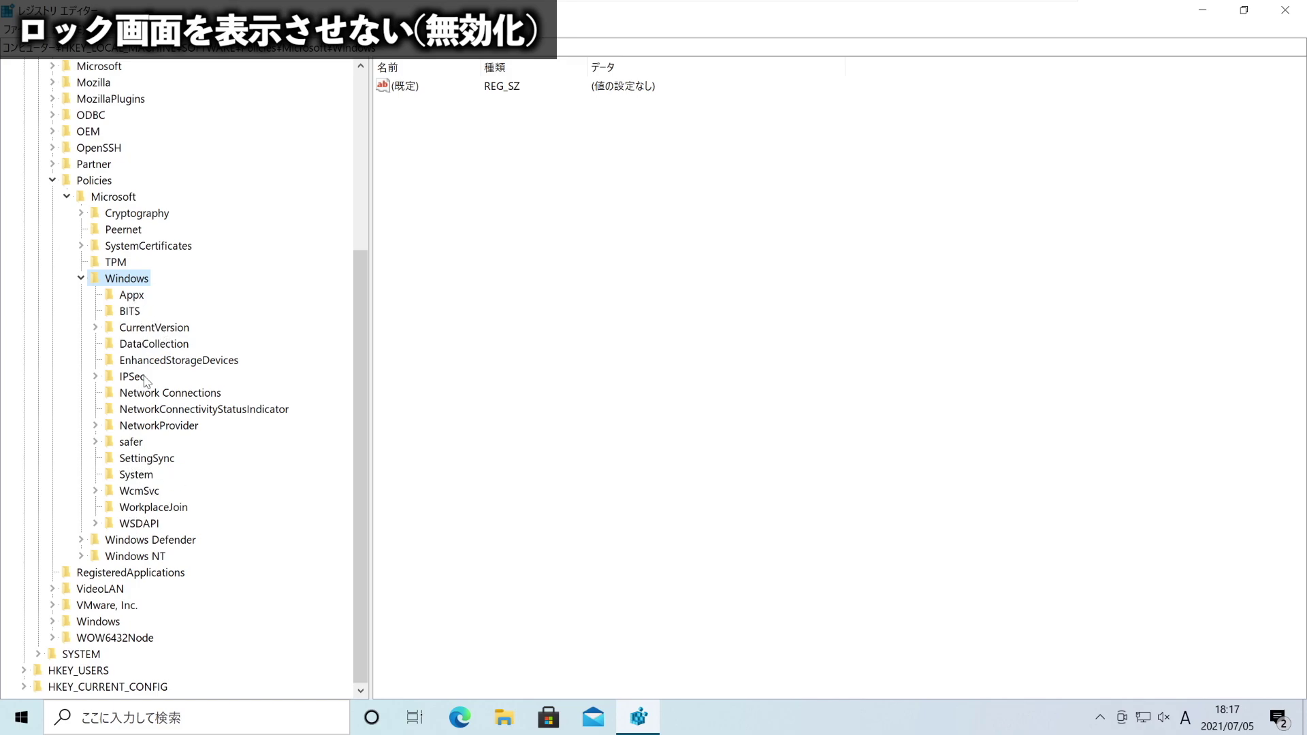
{"action": "right_click", "coordinate": [127, 284]}
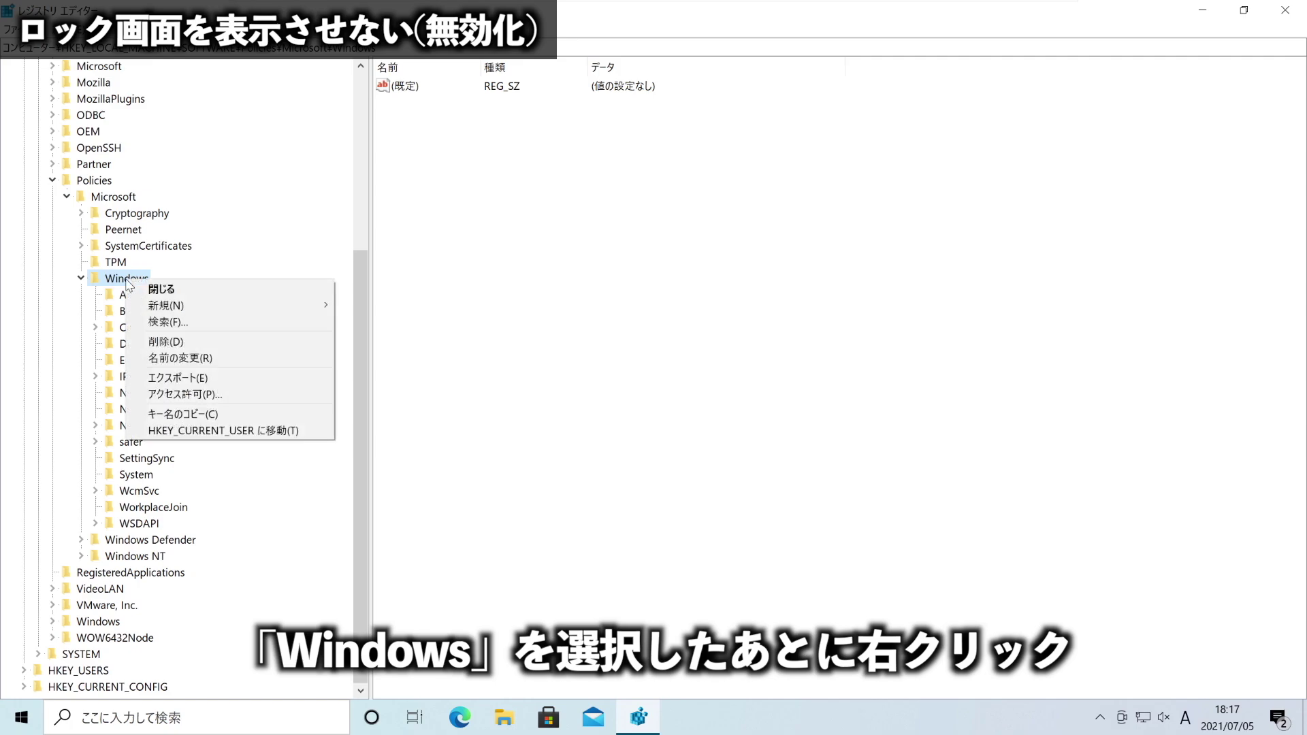
{"action": "mouse_move", "coordinate": [235, 310]}
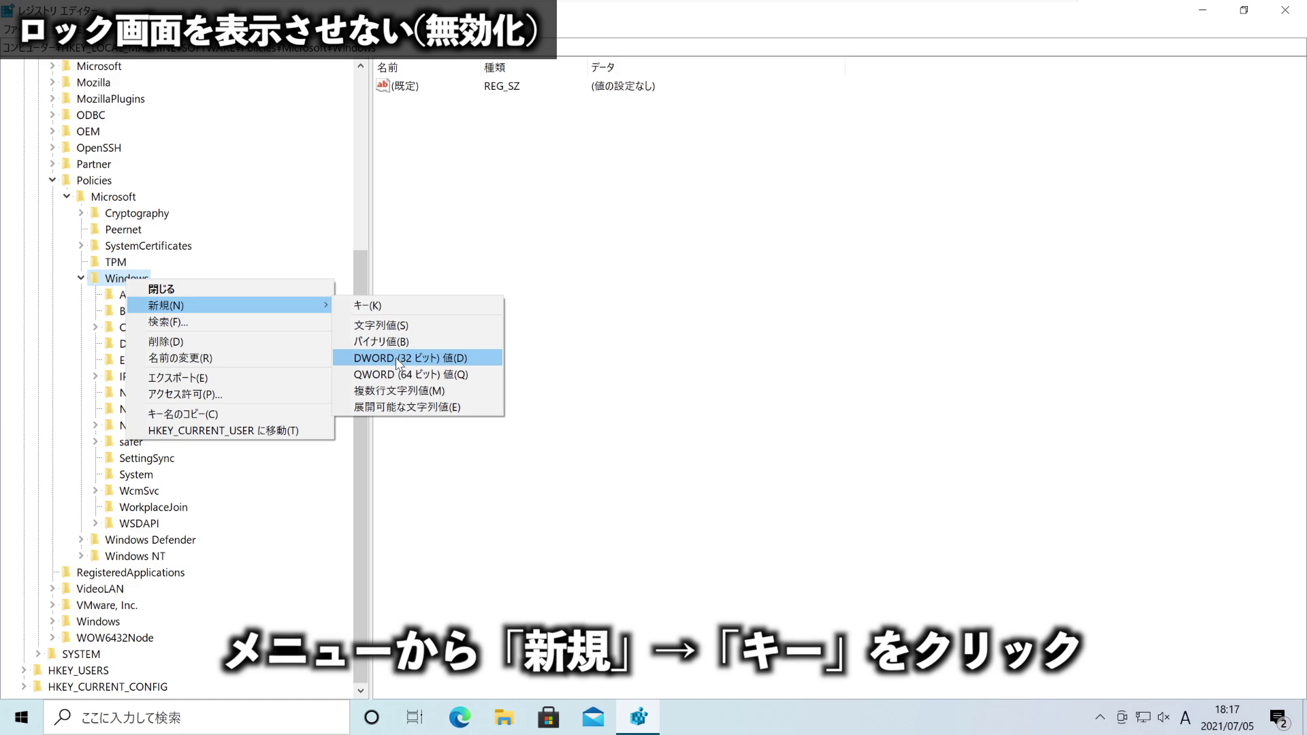
{"action": "left_click", "coordinate": [404, 309]}
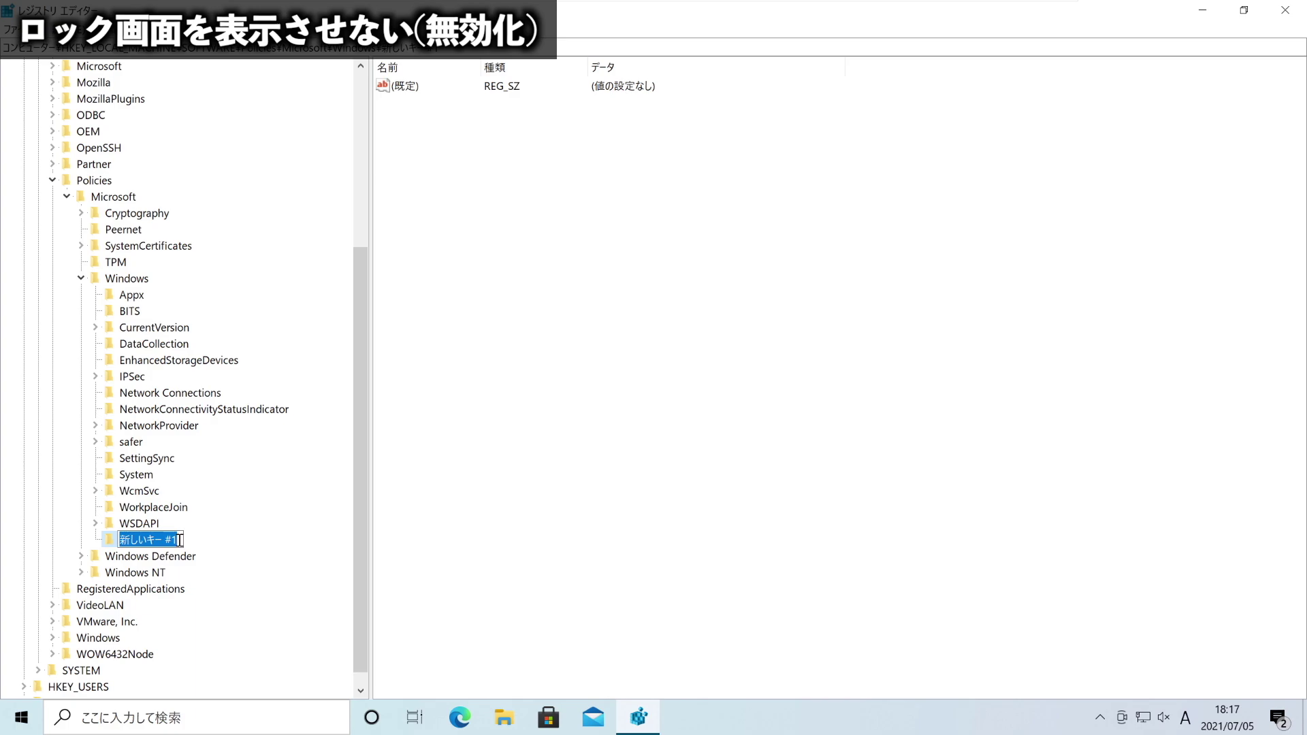
{"action": "left_click_drag", "start_coordinate": [180, 540], "coordinate": [96, 536]}
{"action": "key", "text": "BackSpace"}
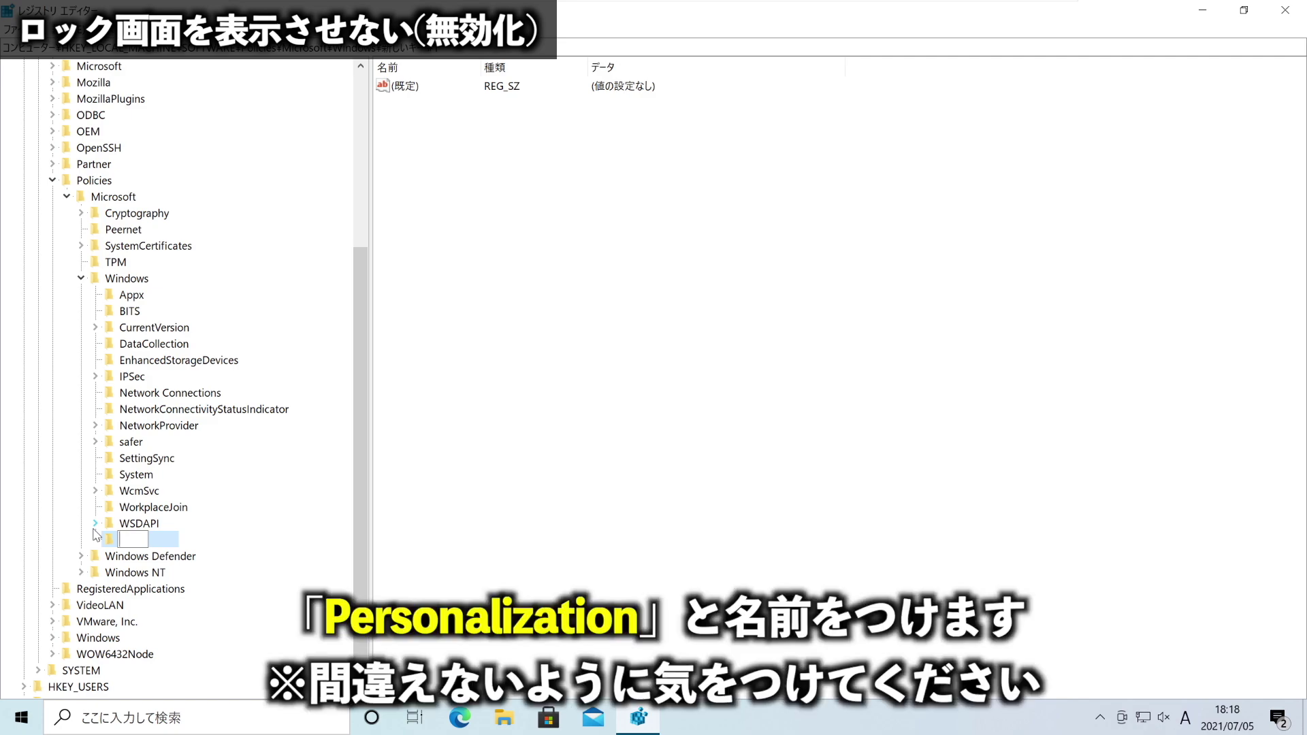
{"action": "type", "text": "Personalization"}
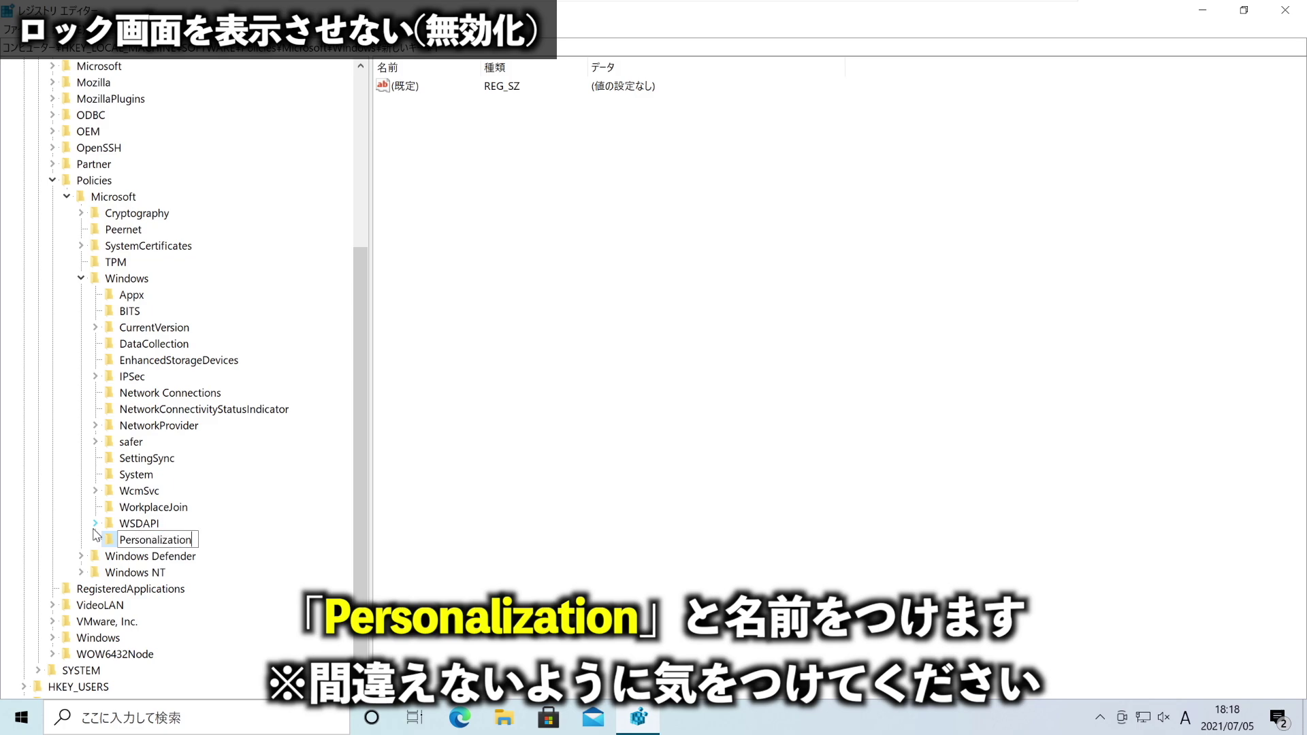
{"action": "key", "text": "Return"}
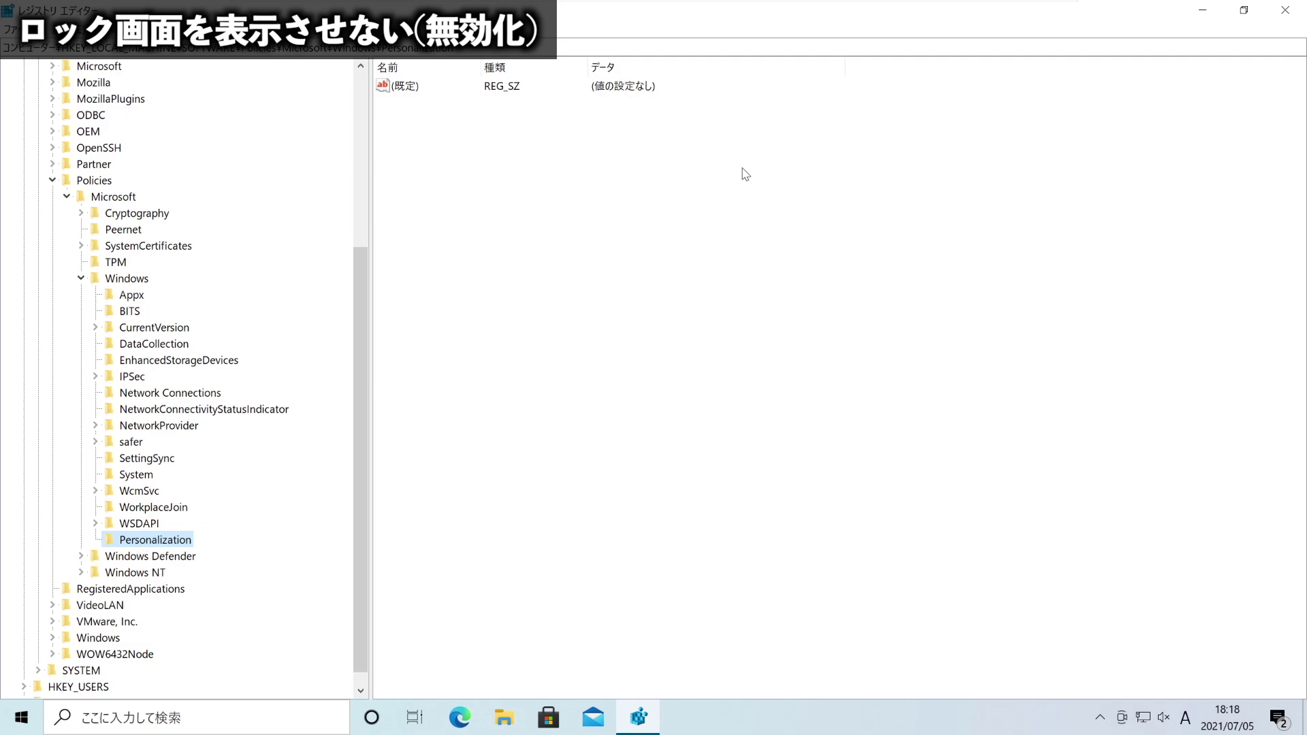
Add a DWORD (32-bit) value named NoLockScreen to the Personalization key
{"action": "left_click", "coordinate": [406, 82]}
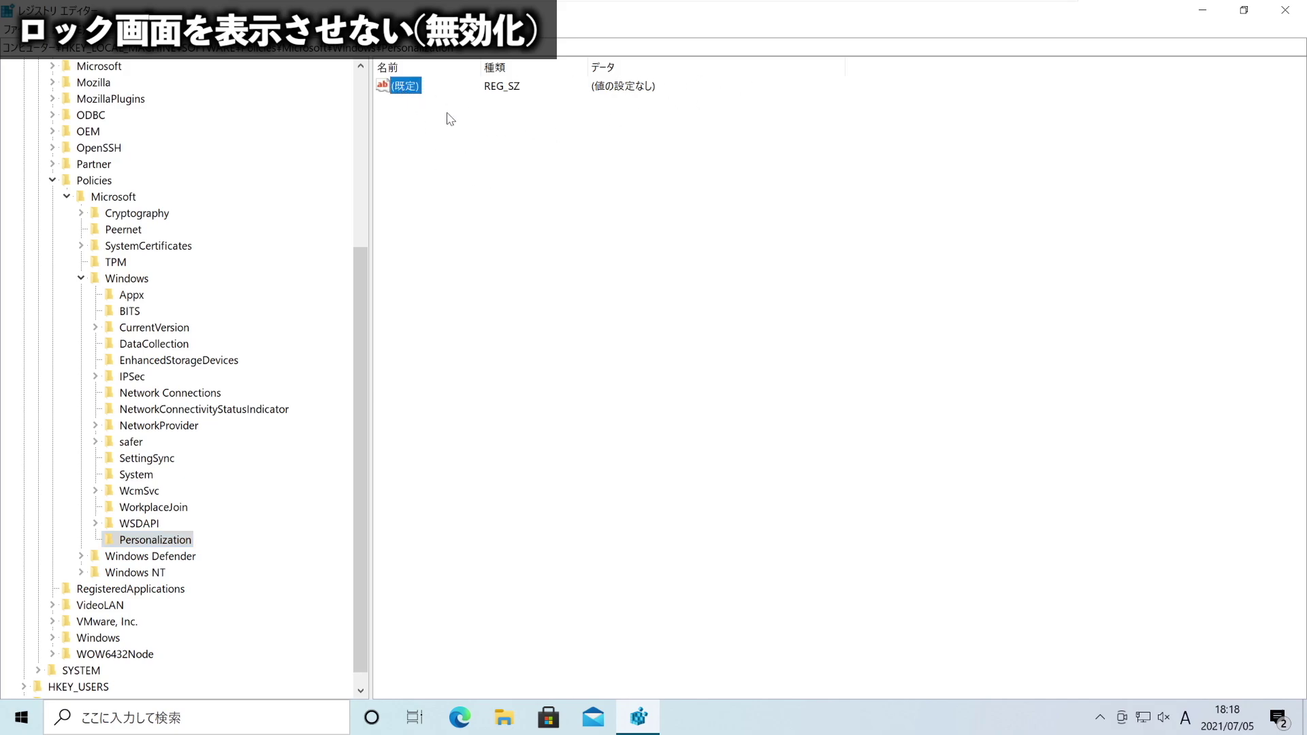
{"action": "left_click", "coordinate": [484, 148]}
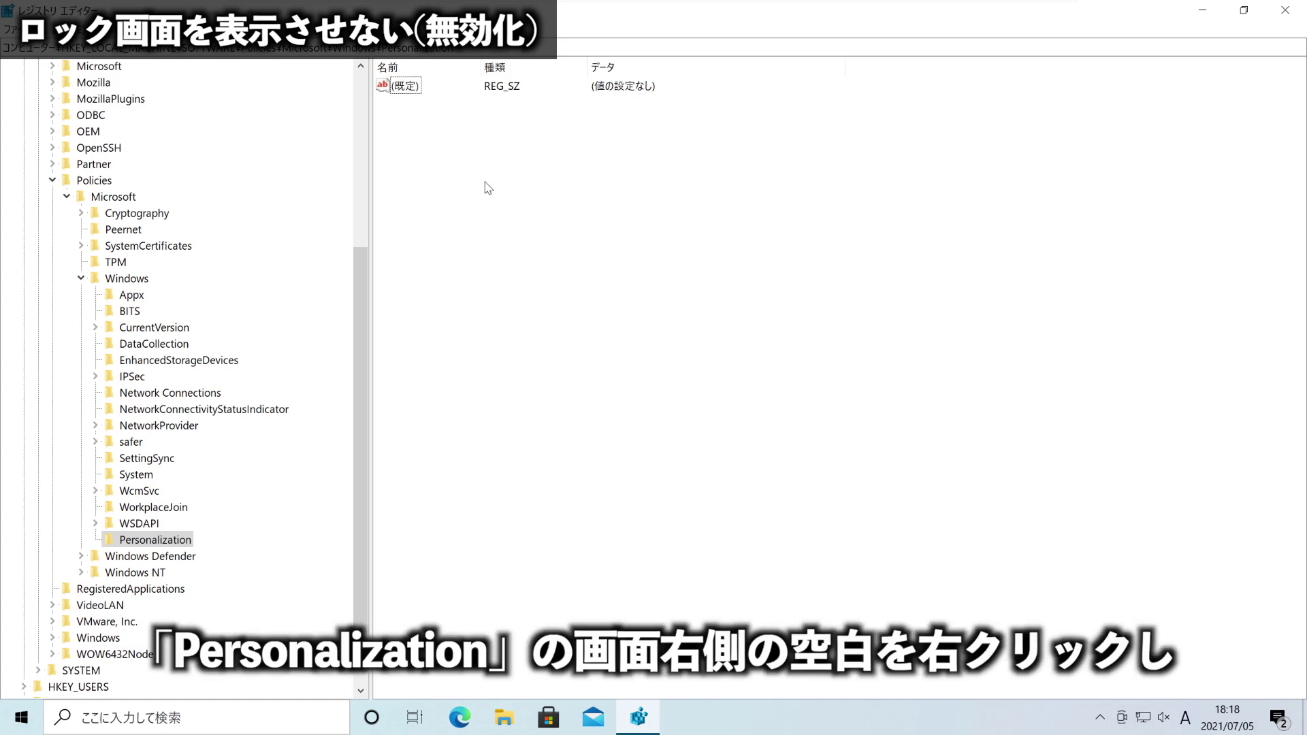
{"action": "right_click", "coordinate": [451, 154]}
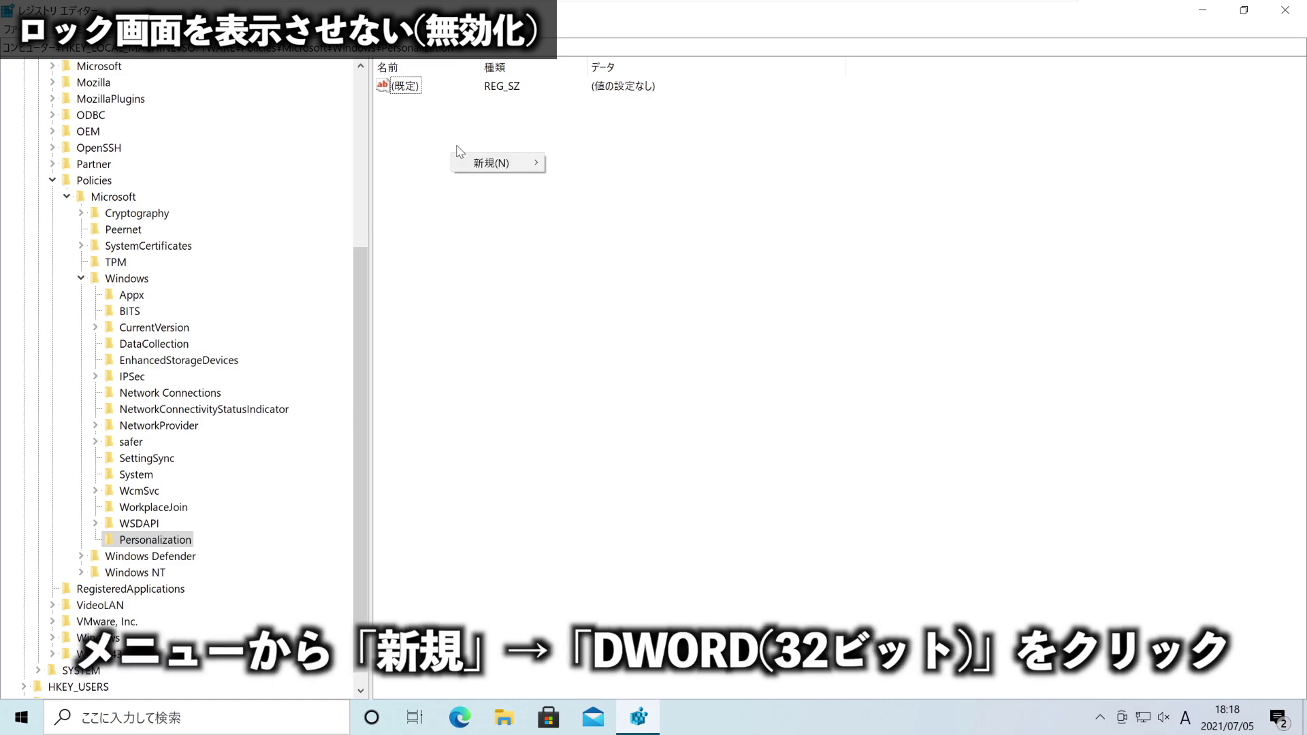
{"action": "mouse_move", "coordinate": [494, 164]}
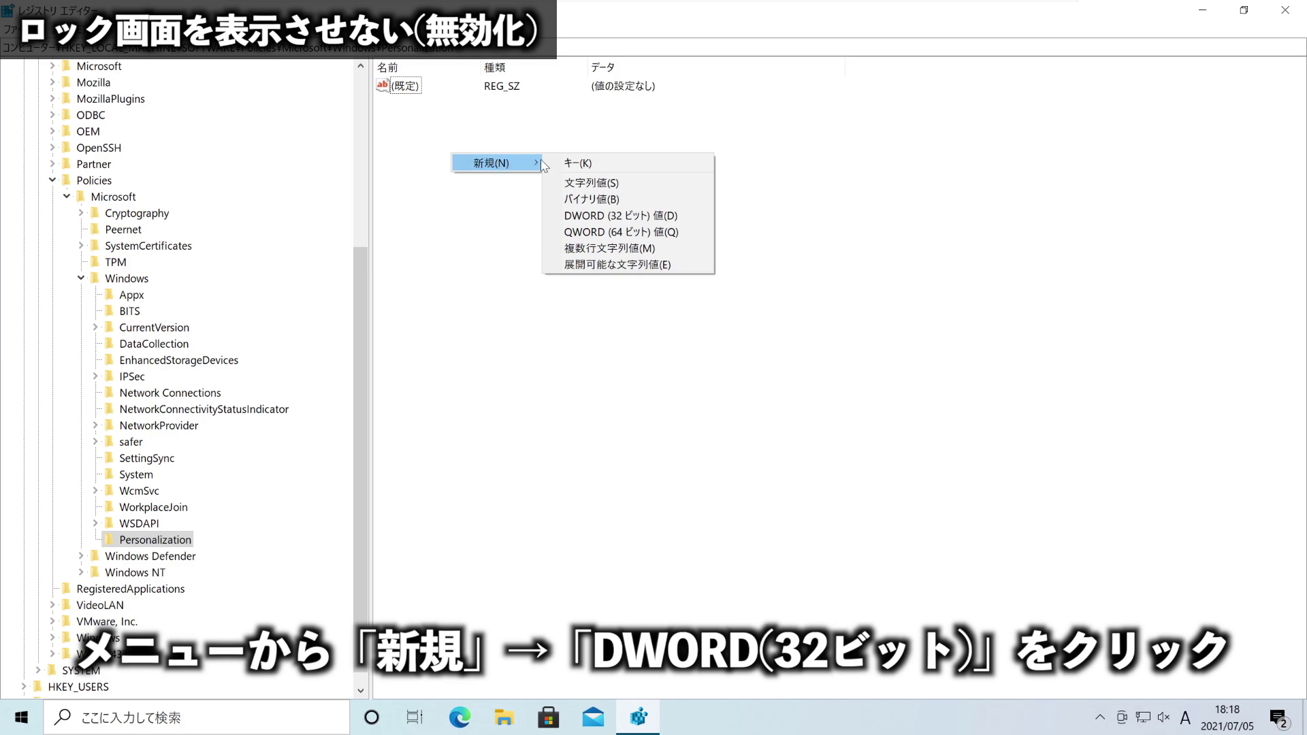
{"action": "left_click", "coordinate": [608, 216]}
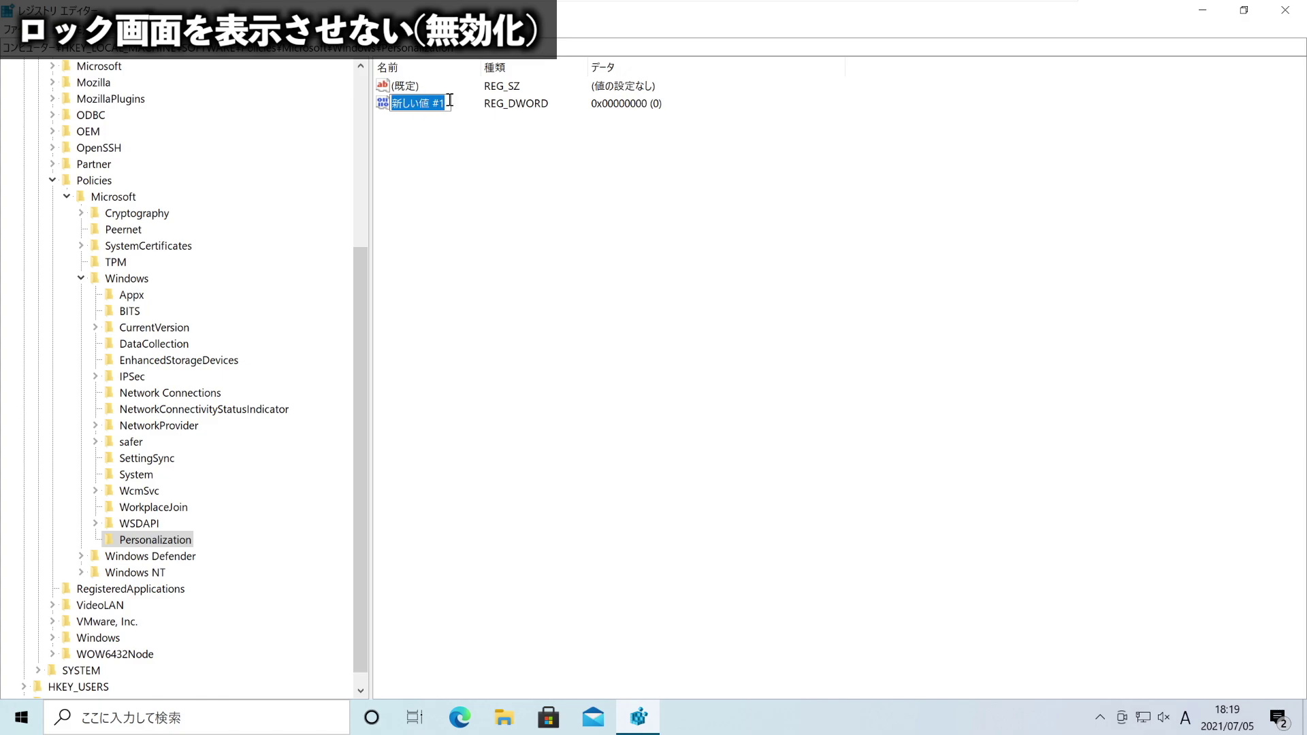
{"action": "key", "text": "BackSpace"}
{"action": "type", "text": "Loc"}
{"action": "key", "text": "BackSpace"}
{"action": "key", "text": "BackSpace"}
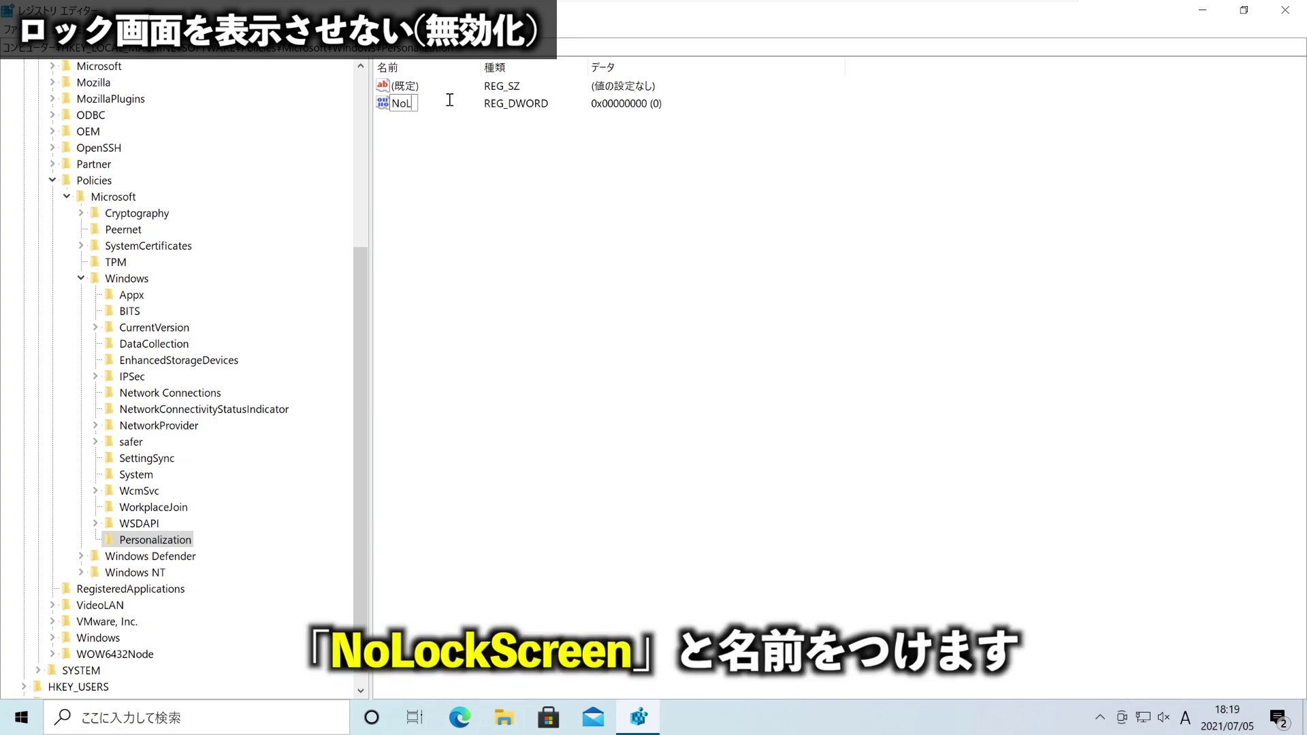
{"action": "type", "text": "ockScreen"}
{"action": "key", "text": "Return"}
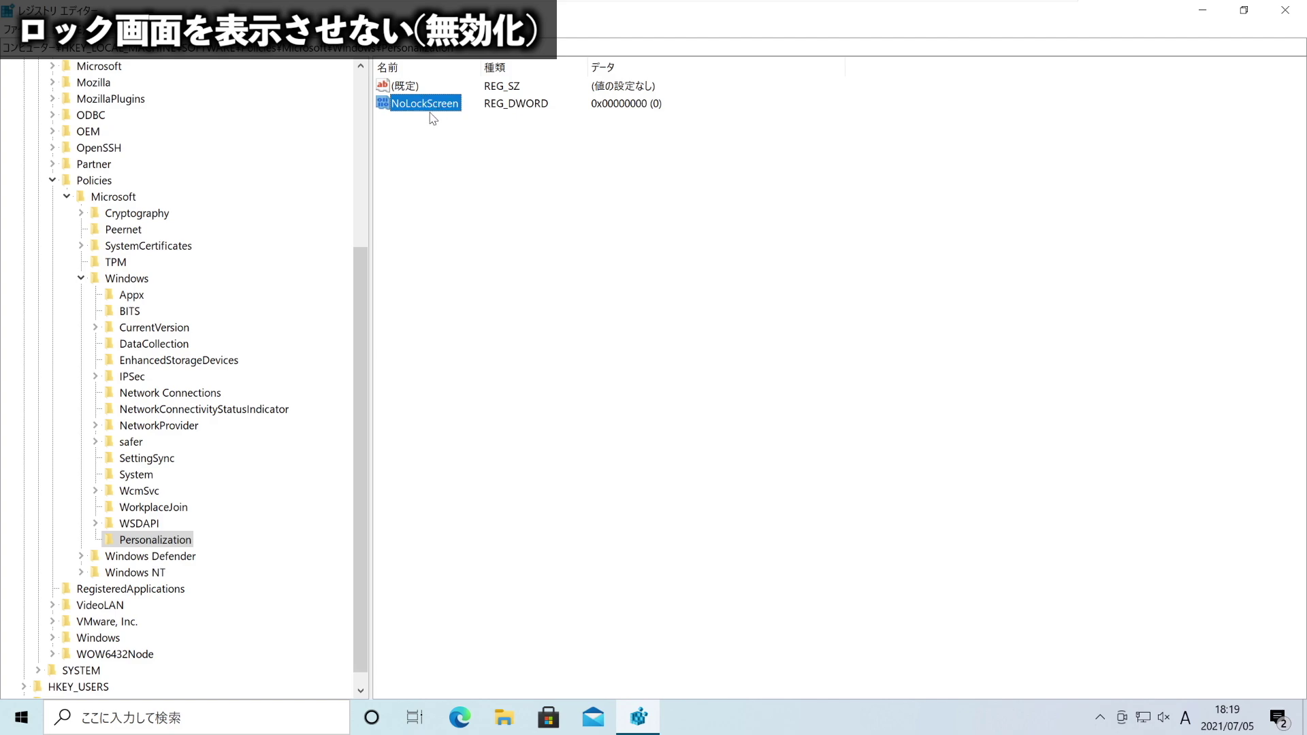
Set the NoLockScreen value data to 1 and close Registry Editor
{"action": "left_click", "coordinate": [426, 143]}
{"action": "left_click", "coordinate": [412, 109]}
{"action": "double_click", "coordinate": [412, 110]}
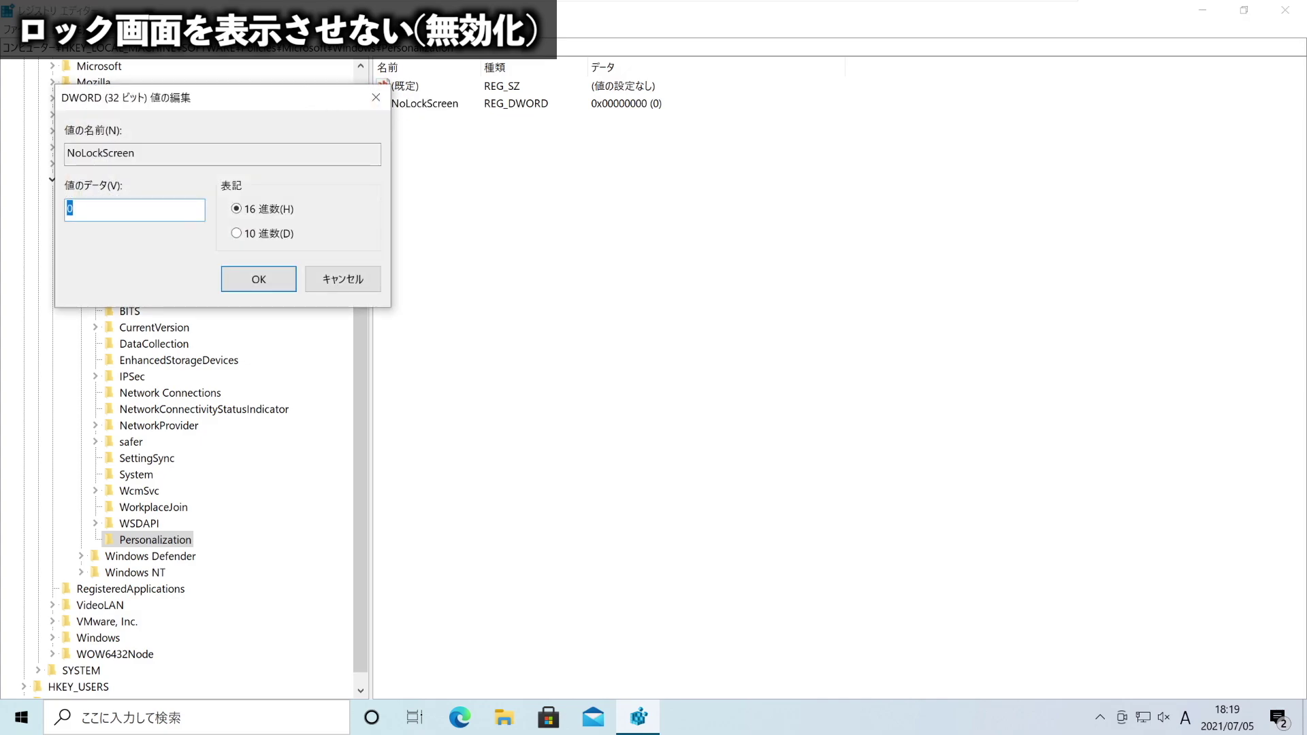
{"action": "left_click_drag", "start_coordinate": [300, 92], "coordinate": [701, 150]}
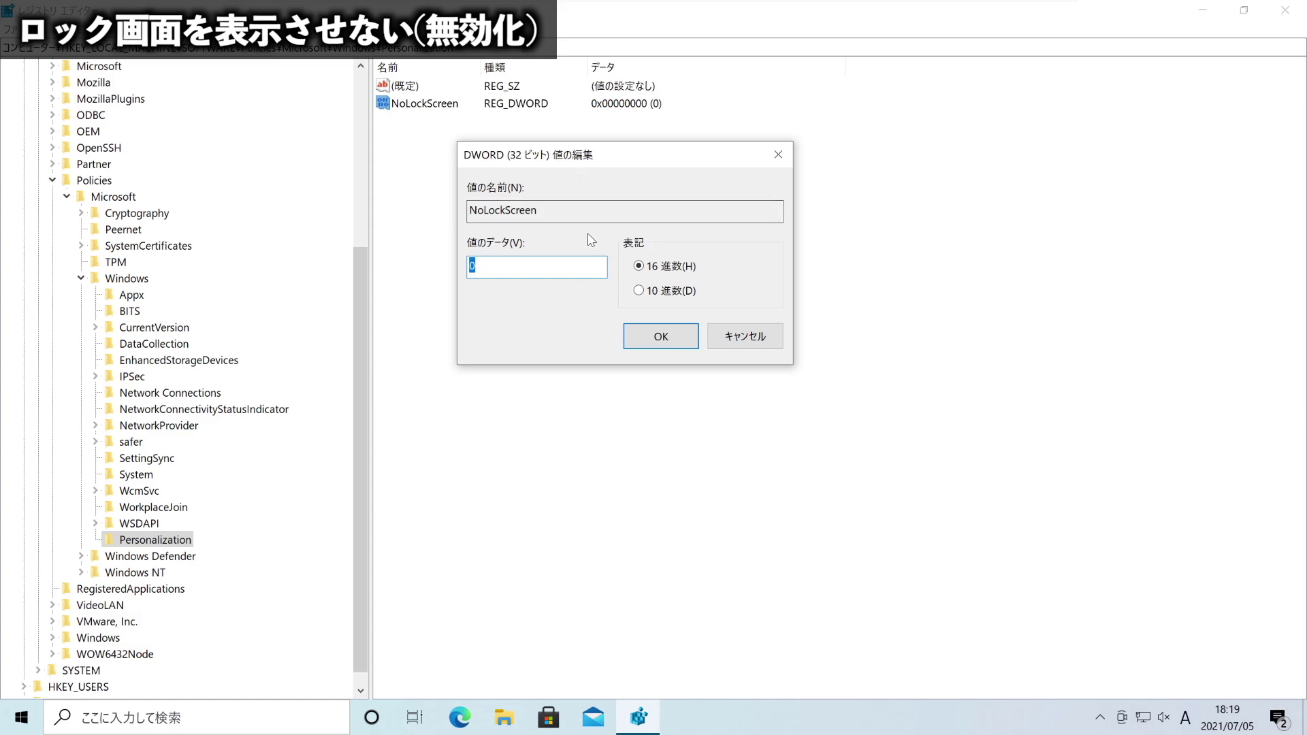
{"action": "left_click", "coordinate": [518, 265]}
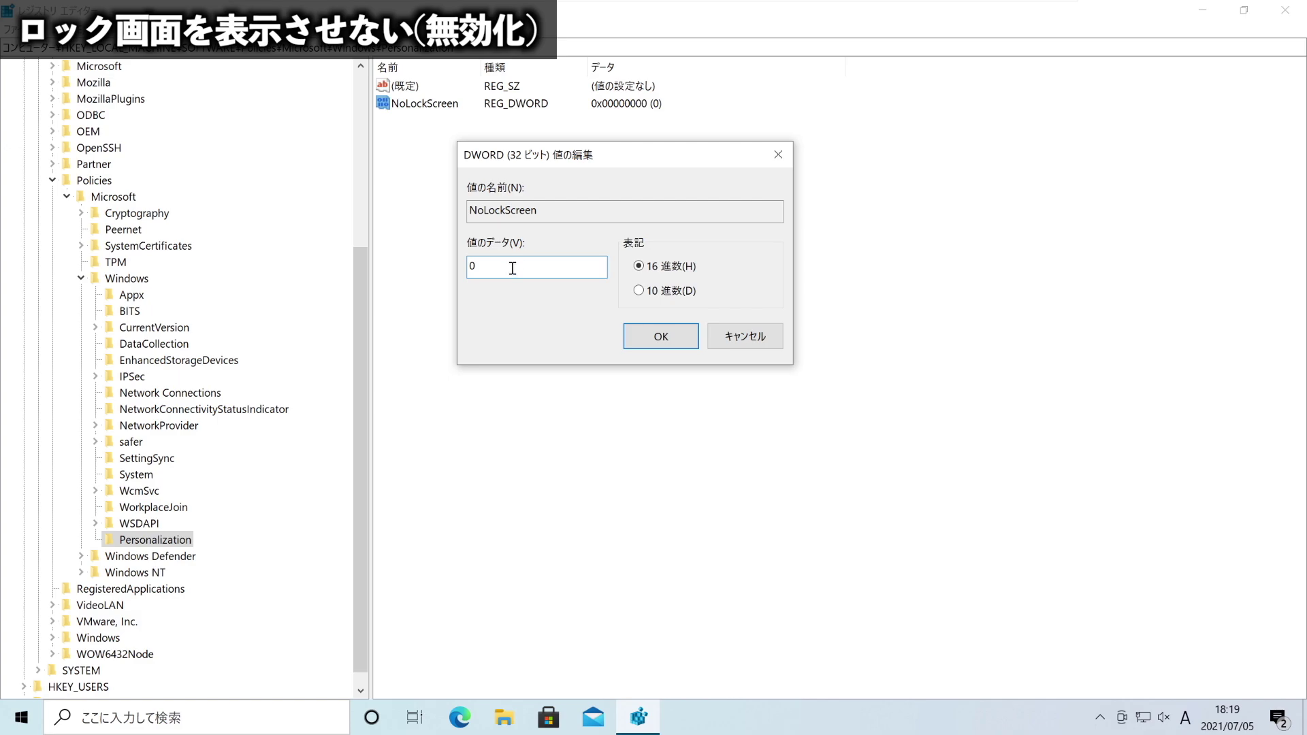
{"action": "left_click_drag", "start_coordinate": [518, 265], "coordinate": [454, 267]}
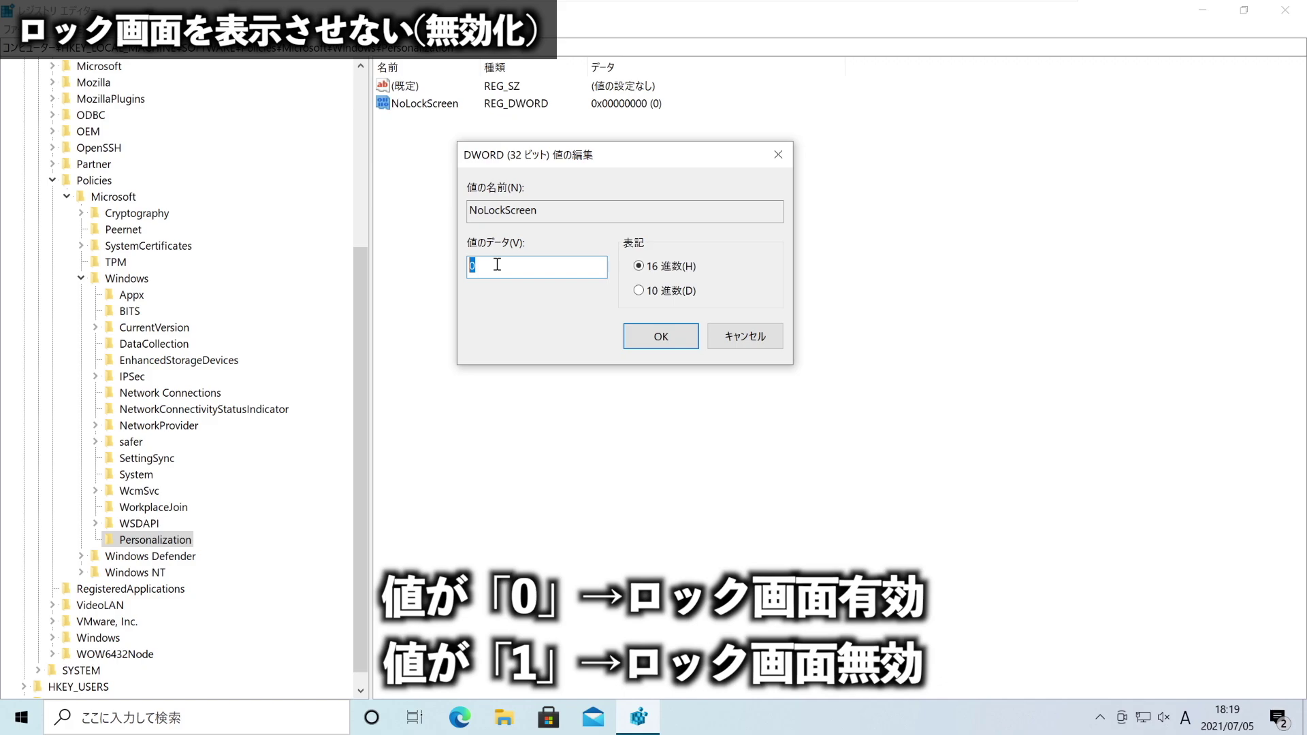
{"action": "type", "text": "1"}
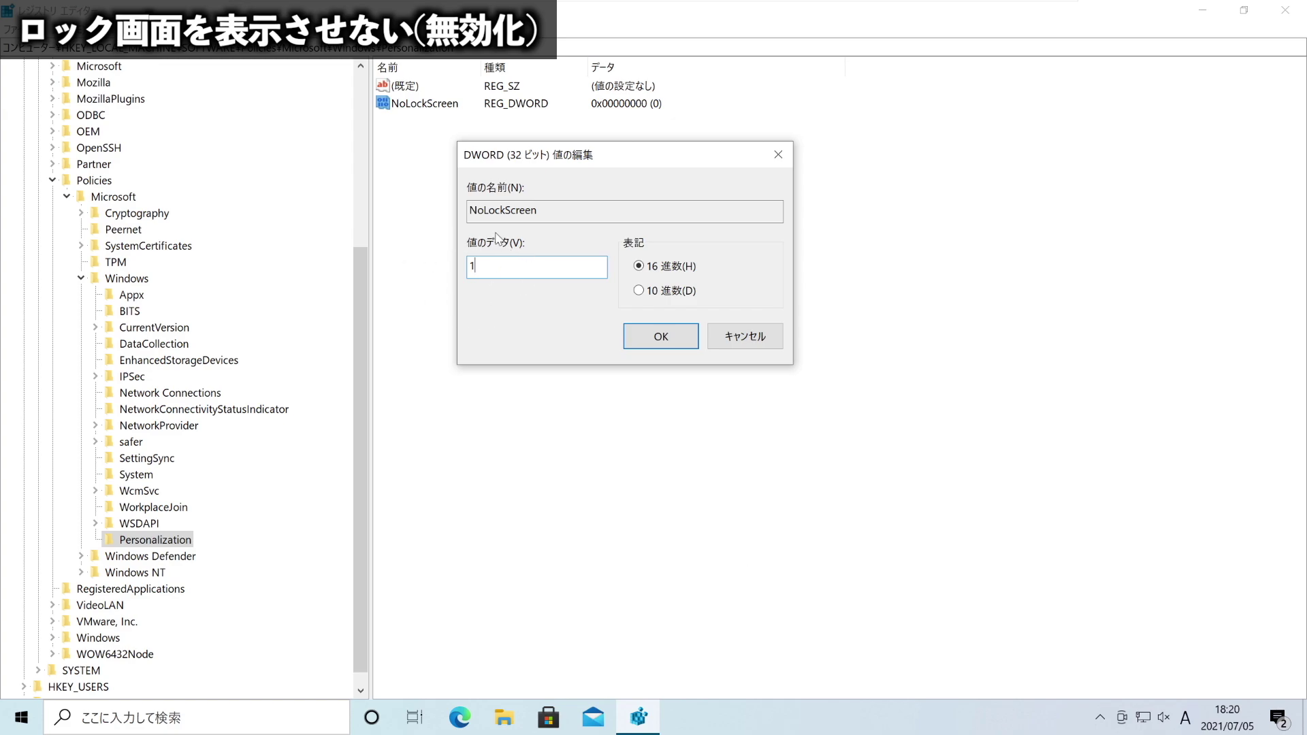
{"action": "left_click", "coordinate": [663, 336]}
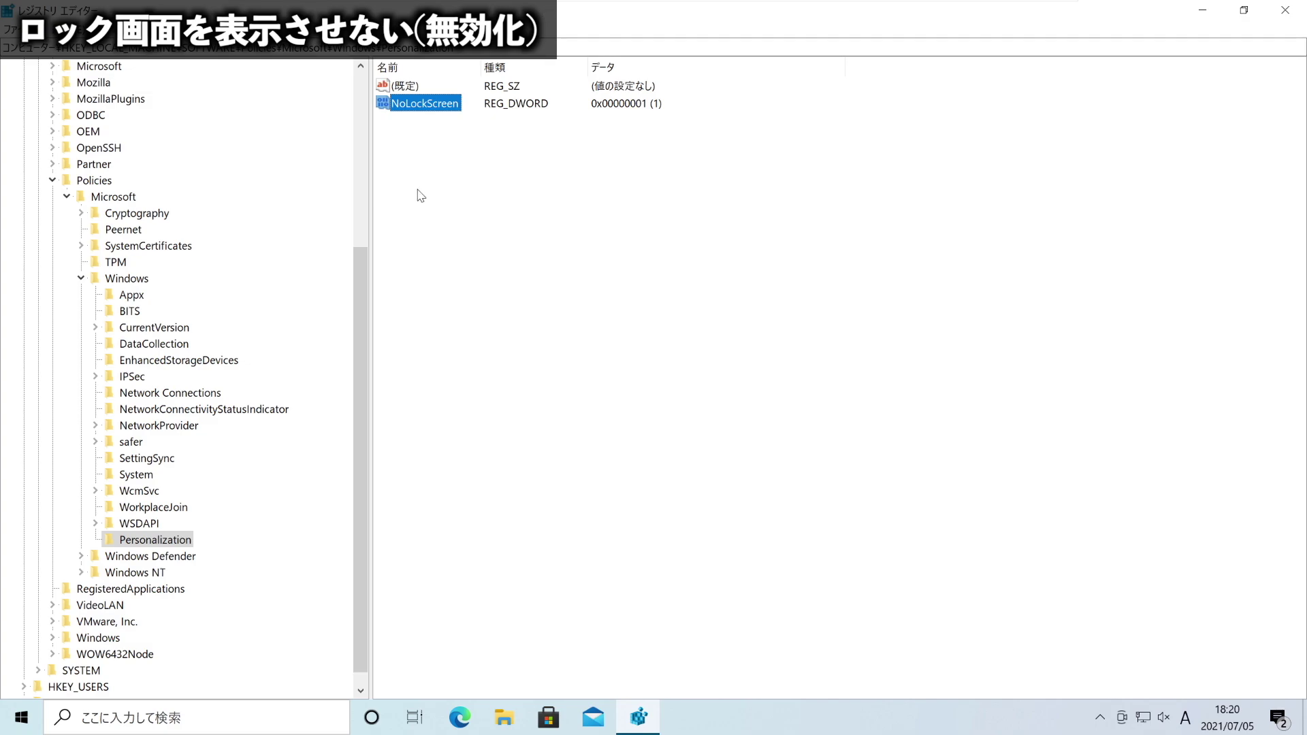
{"action": "left_click", "coordinate": [1297, 12]}
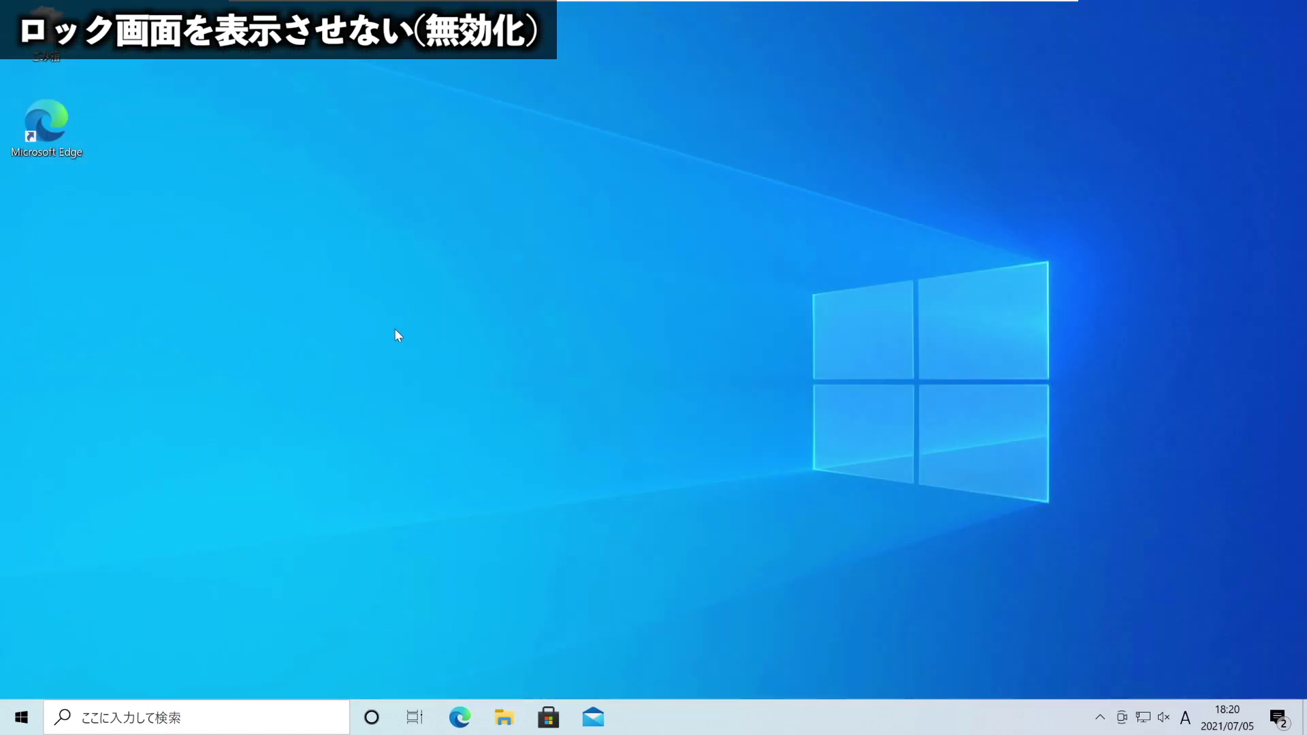
Restart the PC and sign back in with the account password
{"action": "left_click", "coordinate": [21, 718]}
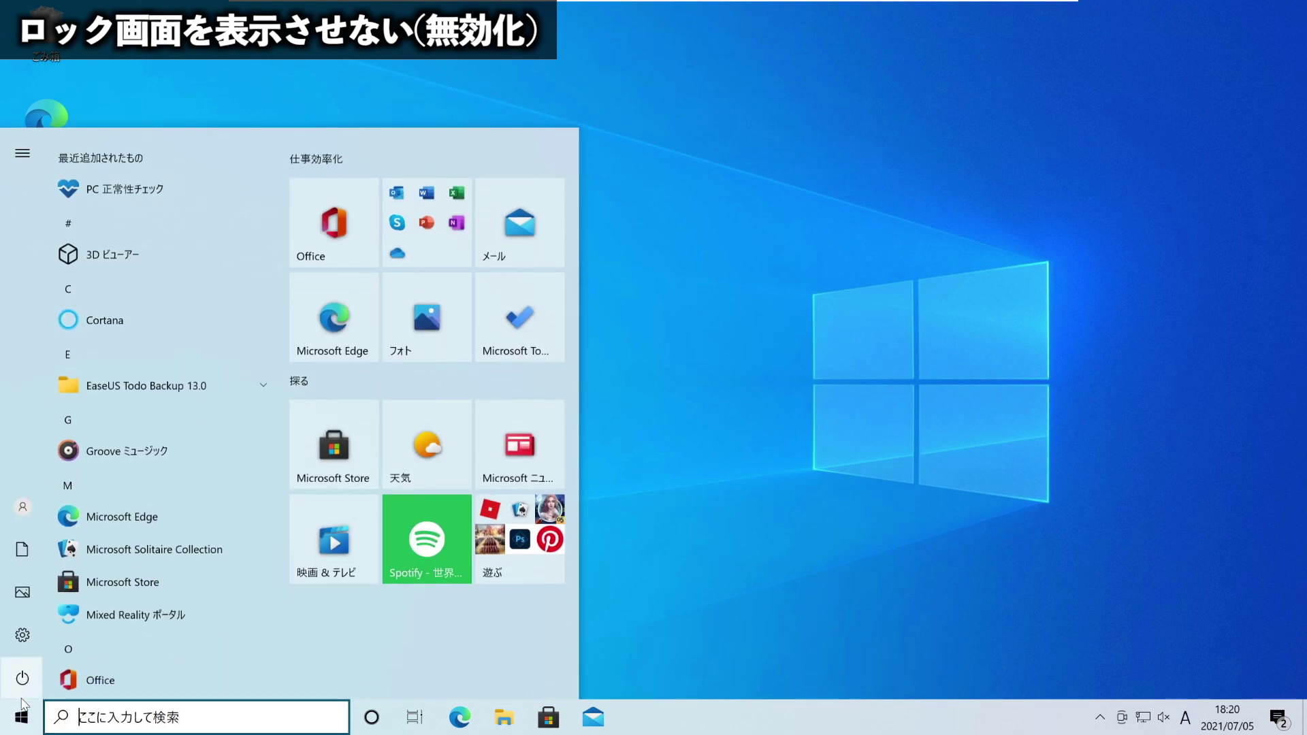
{"action": "left_click", "coordinate": [23, 680]}
{"action": "left_click", "coordinate": [103, 634]}
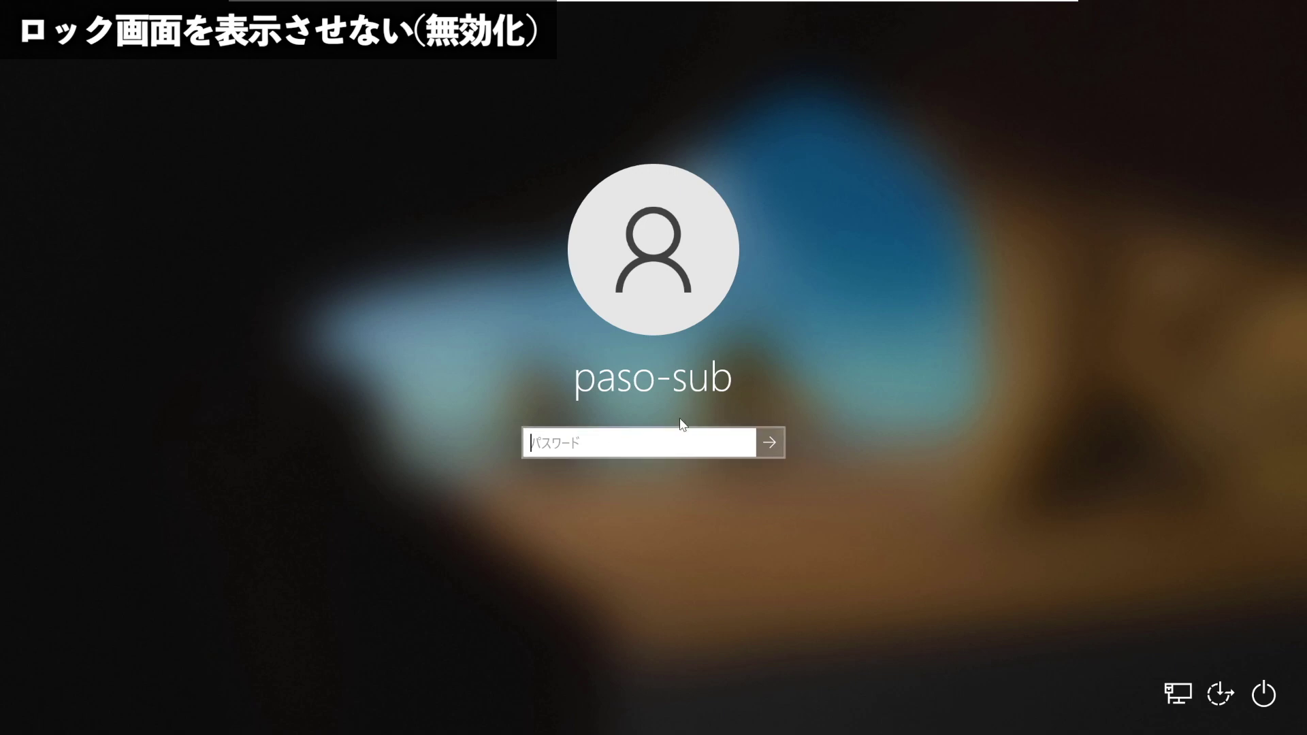
{"action": "type", "text": "****"}
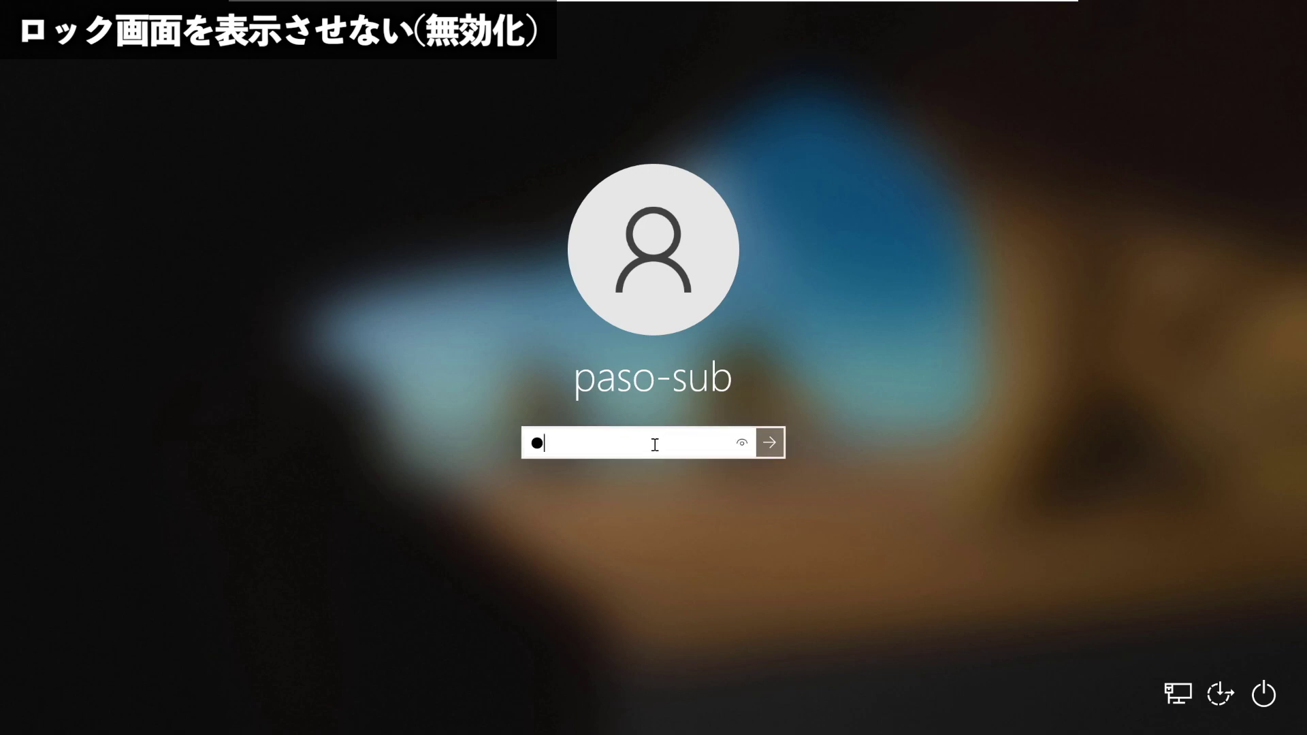
{"action": "key", "text": "Return"}
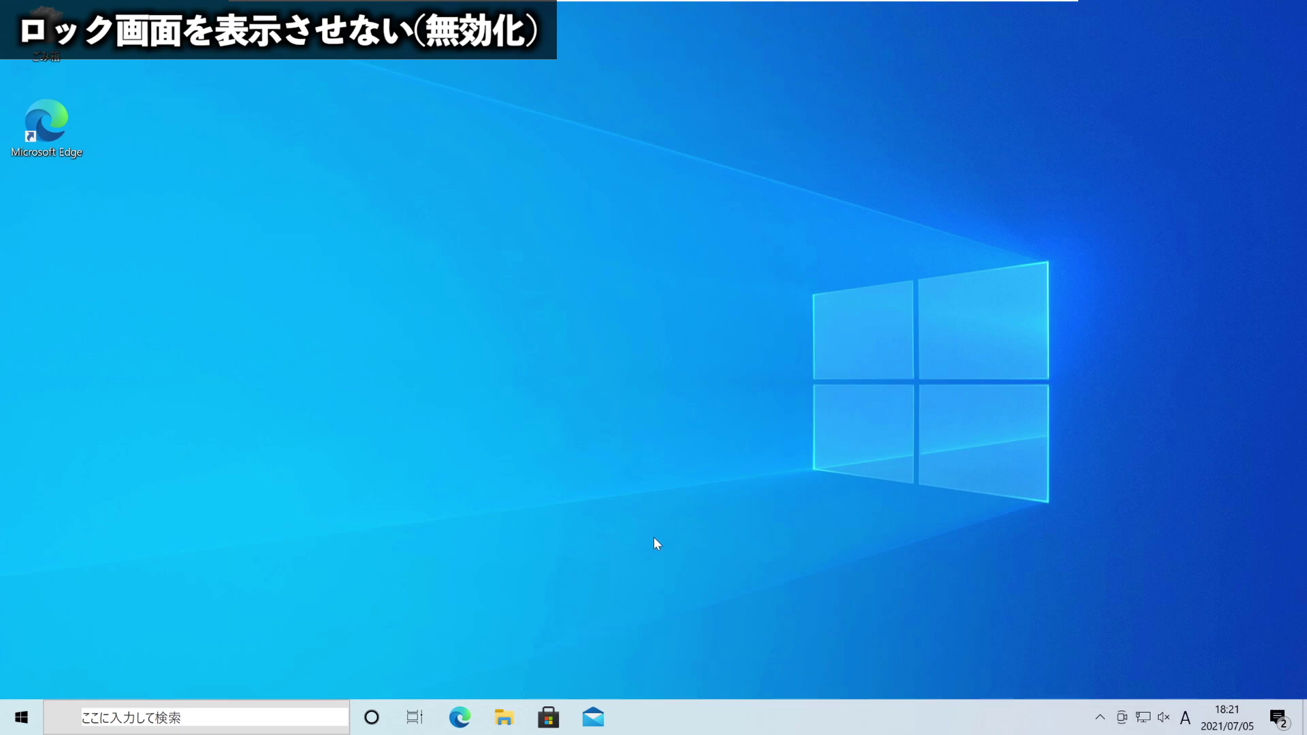